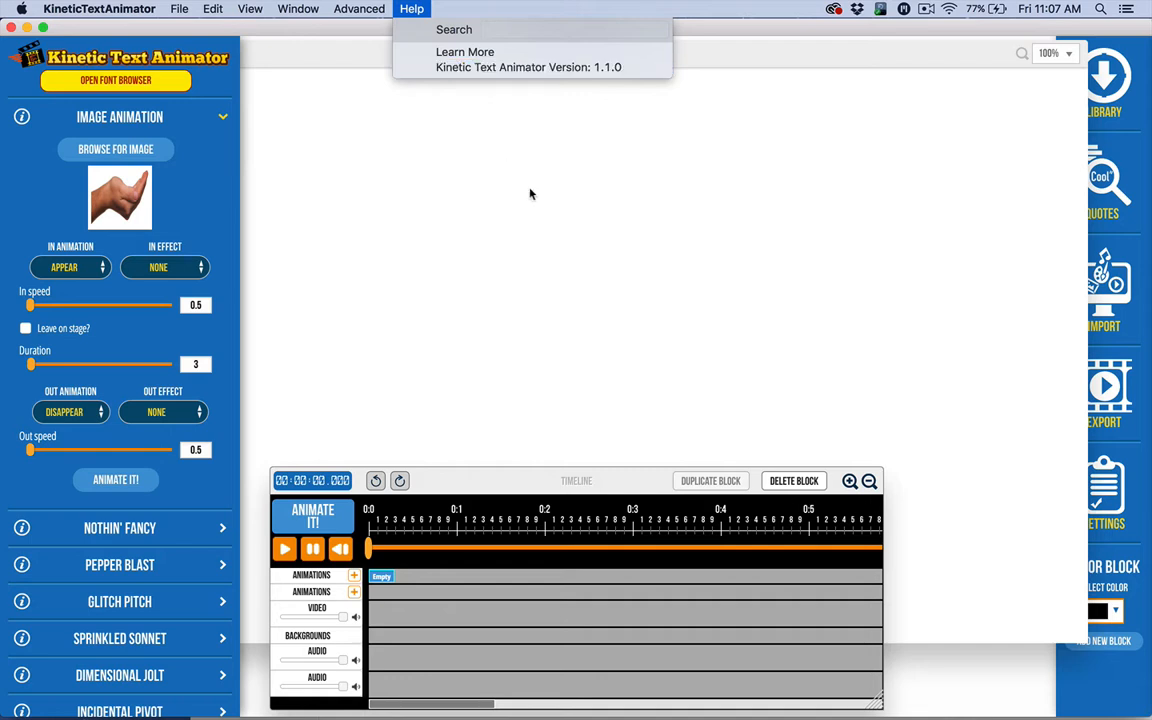
Step: Set the stage zoom to 80% and move the stage clear of the image animation settings
click(477, 190)
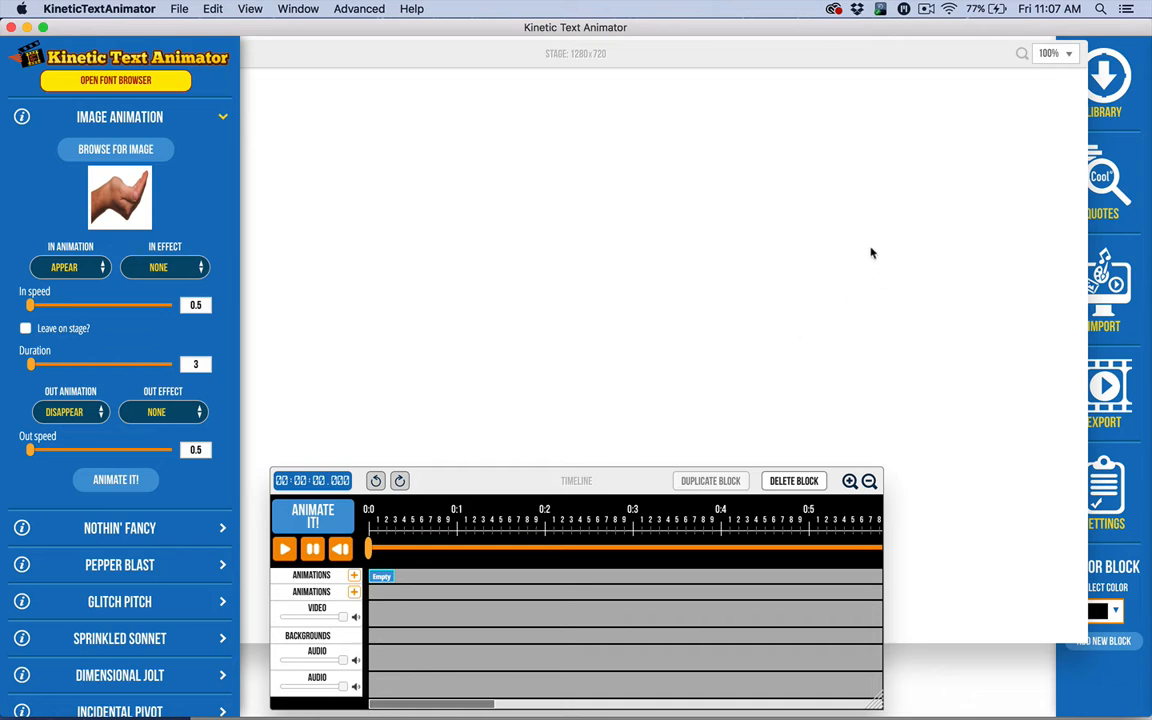
click(1050, 53)
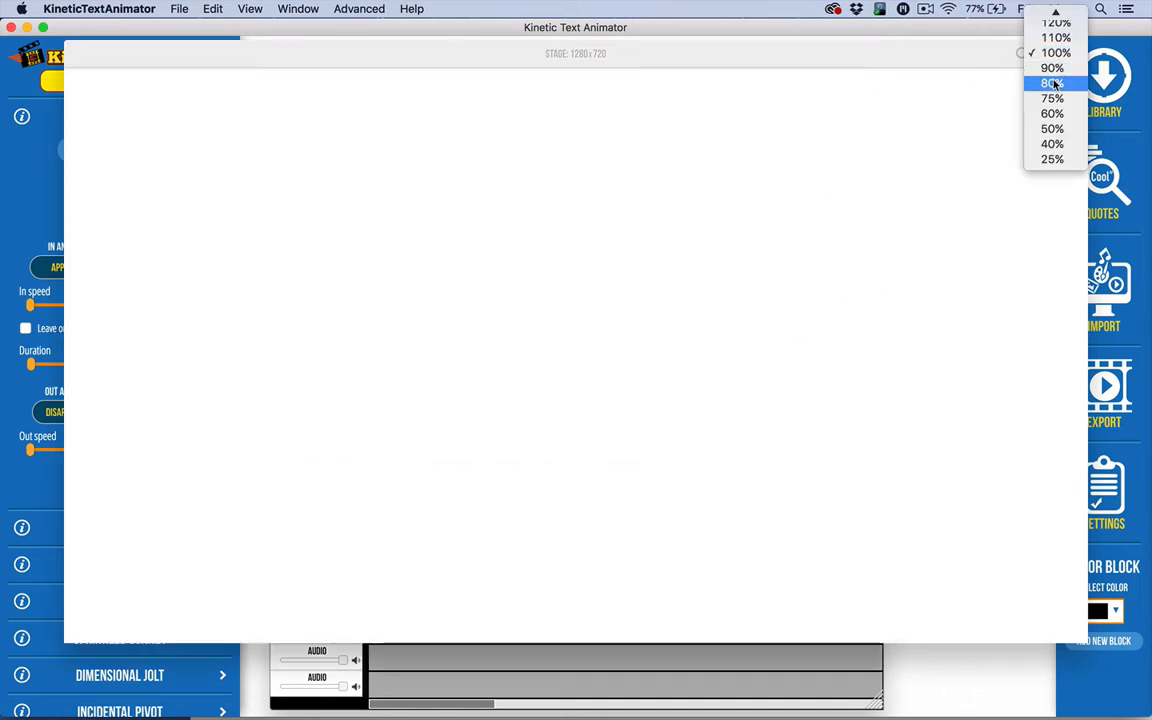
click(1052, 83)
drag(527, 49, 620, 46)
click(373, 578)
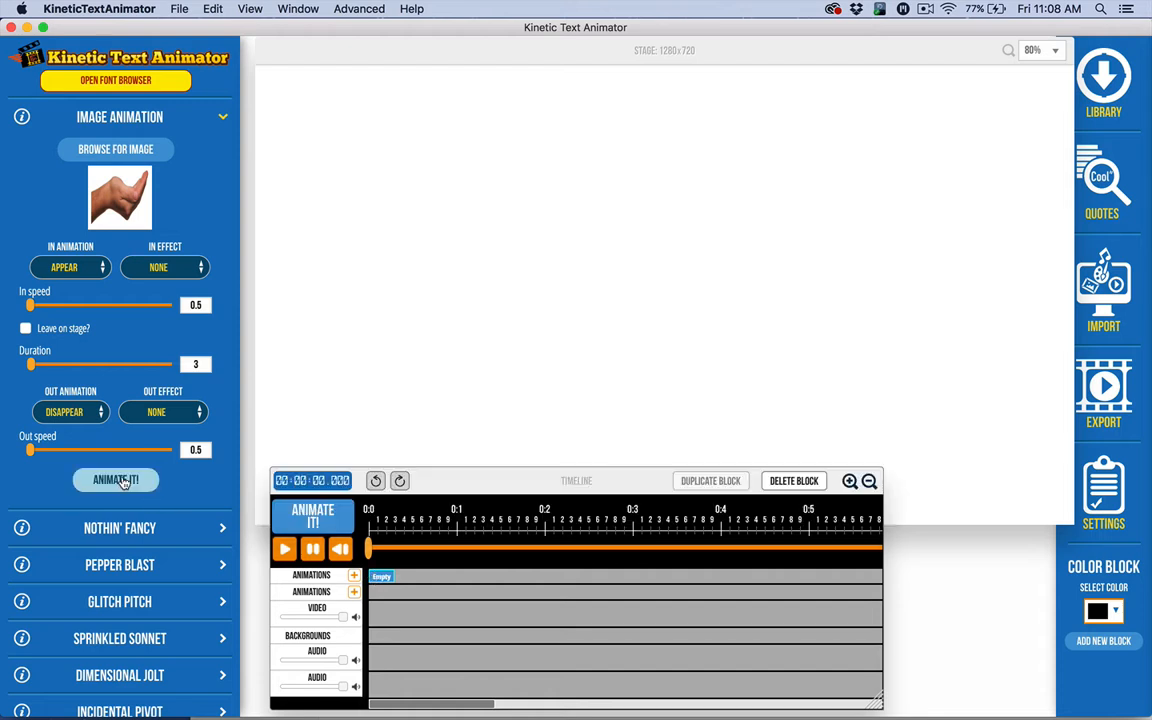
Step: Animate the cupped hand image with Appear and Disappear and preview the animation
click(113, 479)
click(605, 272)
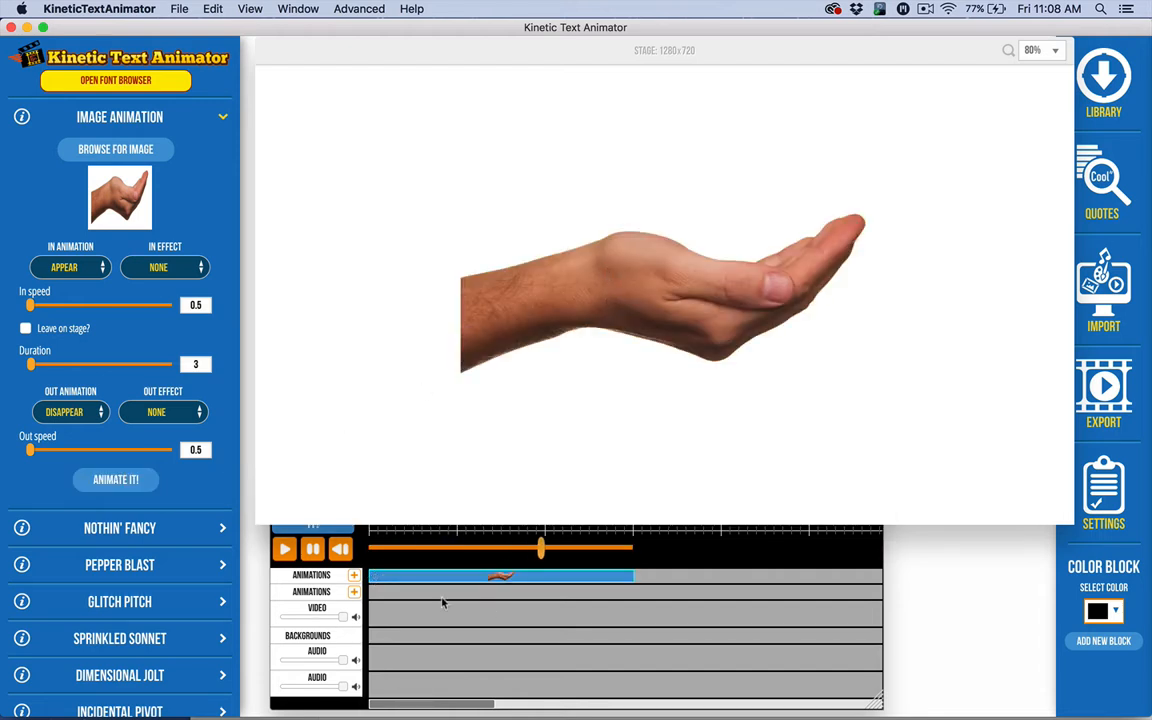
click(341, 551)
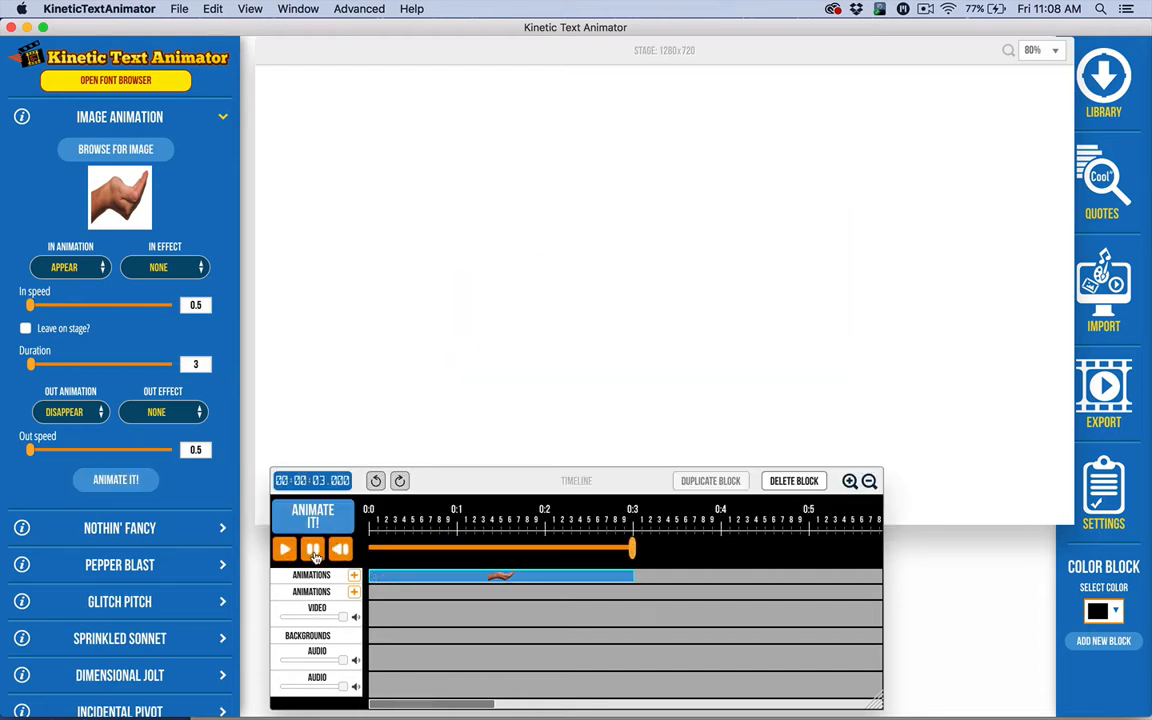
click(113, 481)
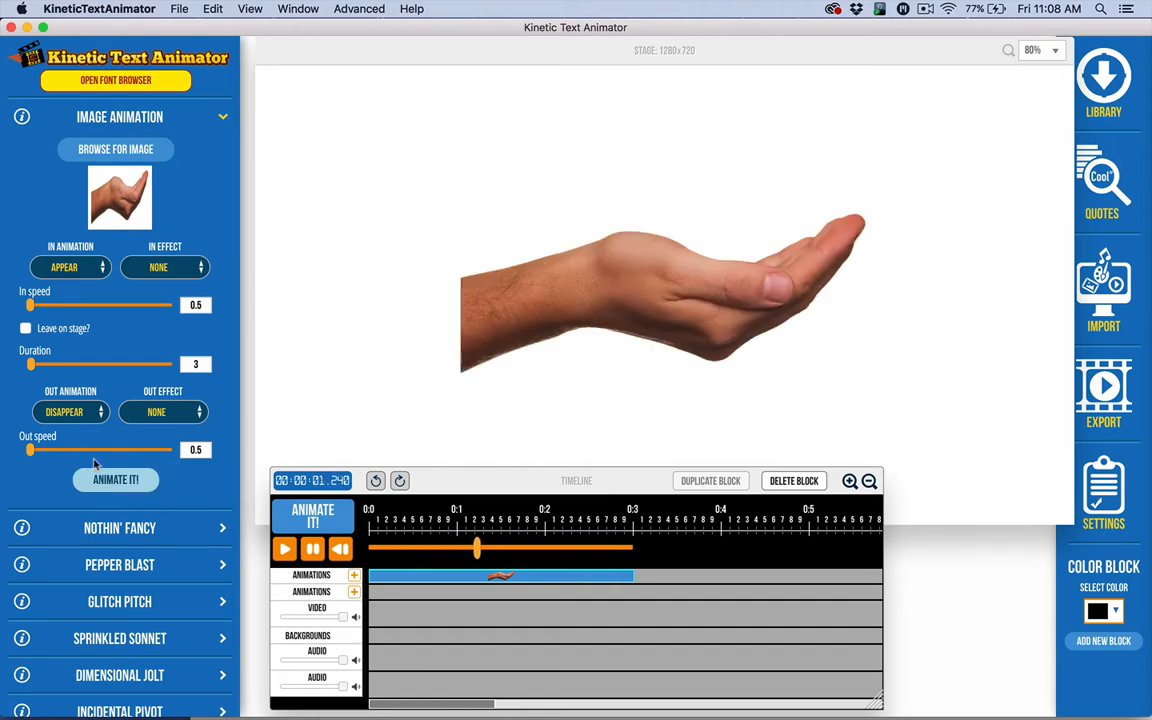
Step: Set the hand's in animation to From Left and out animation to Exit Left, and animate it
click(62, 268)
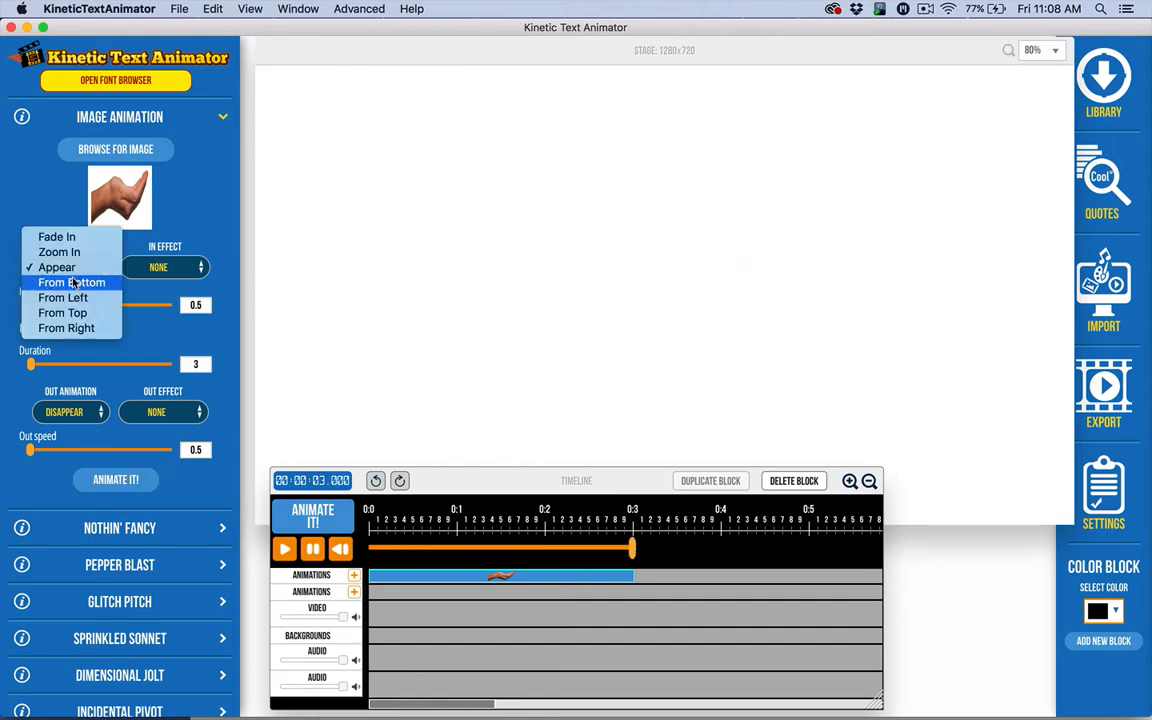
click(62, 298)
click(70, 412)
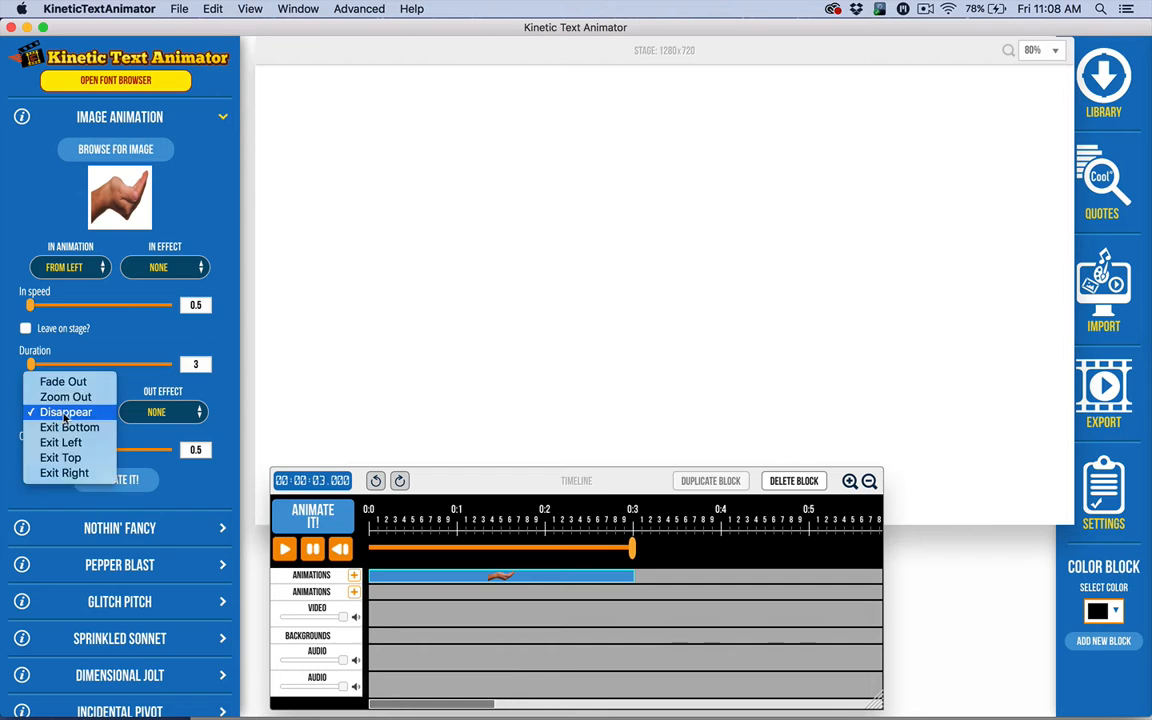
click(60, 442)
click(113, 479)
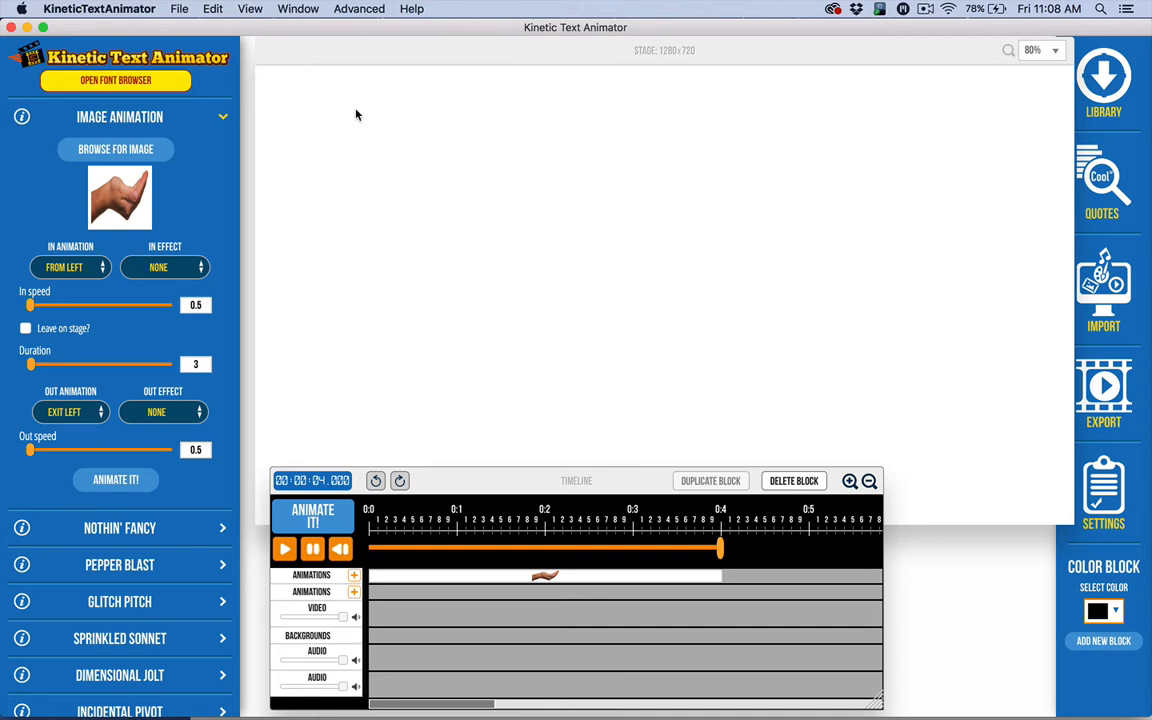
Step: Start a new project without the font browser open and set the stage zoom to 60%
click(178, 9)
click(193, 30)
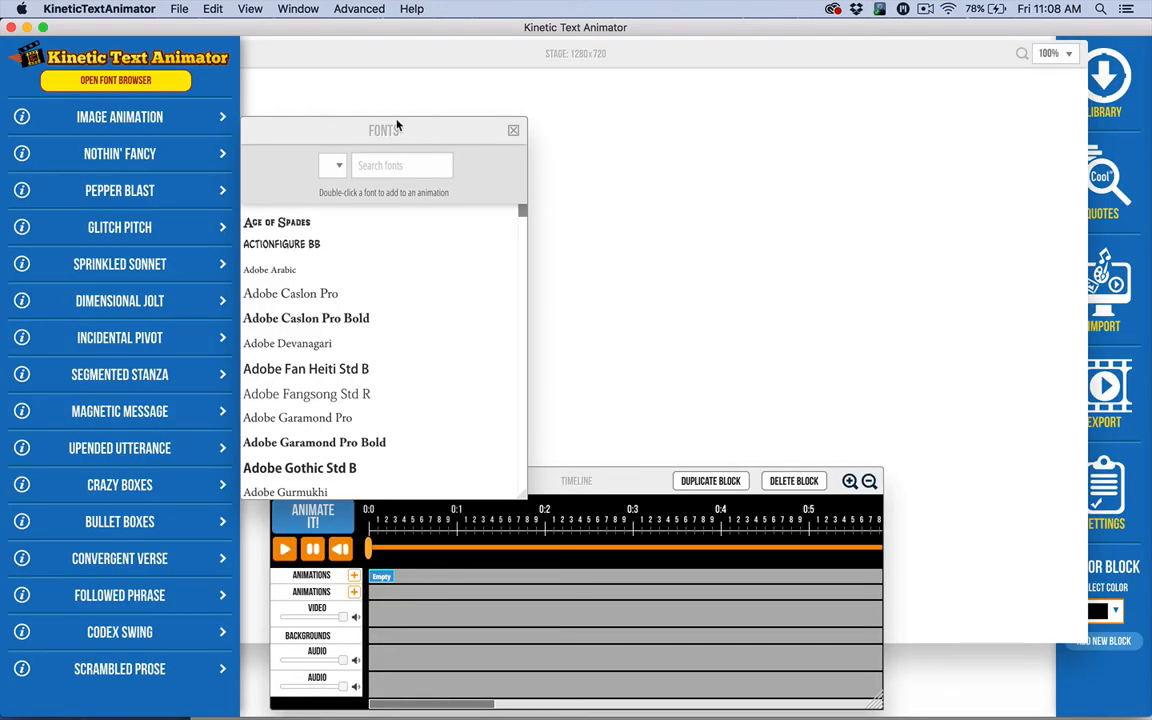
click(513, 130)
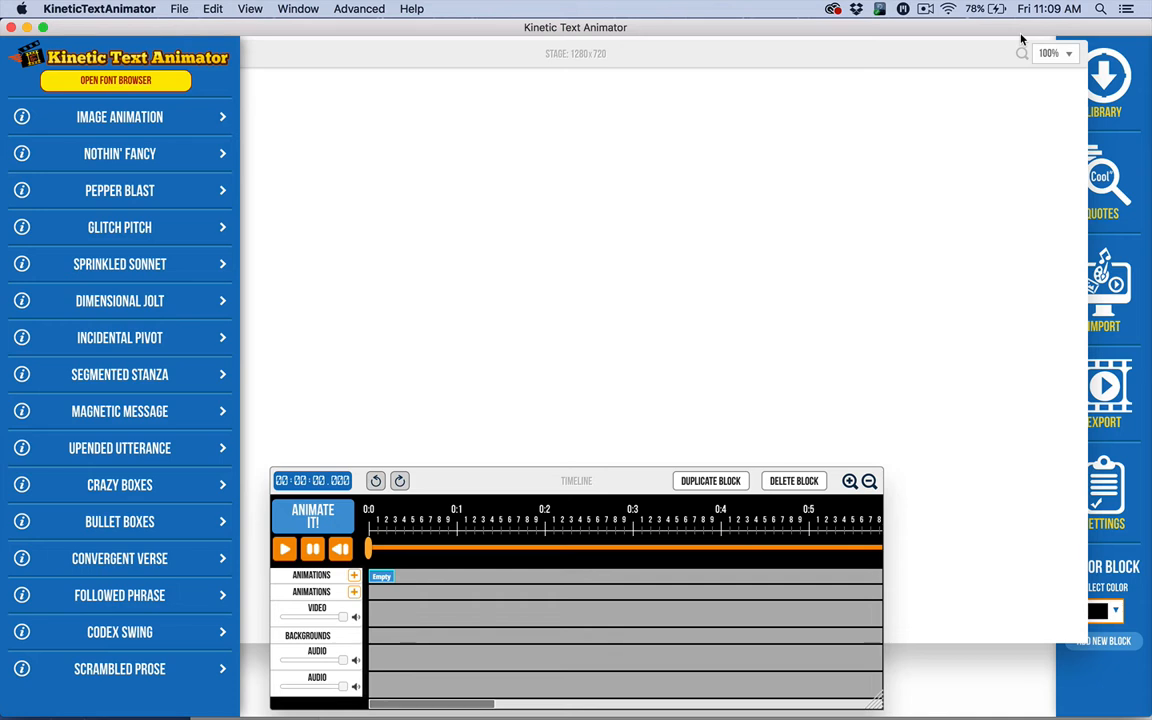
click(1045, 54)
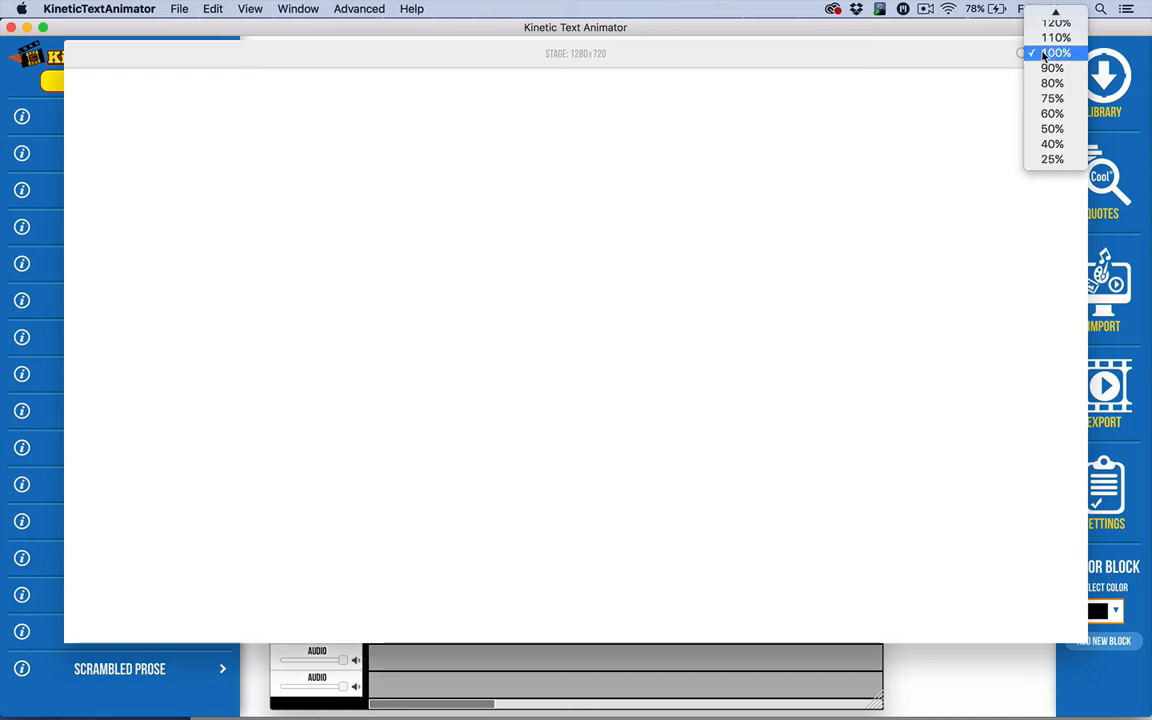
click(1052, 113)
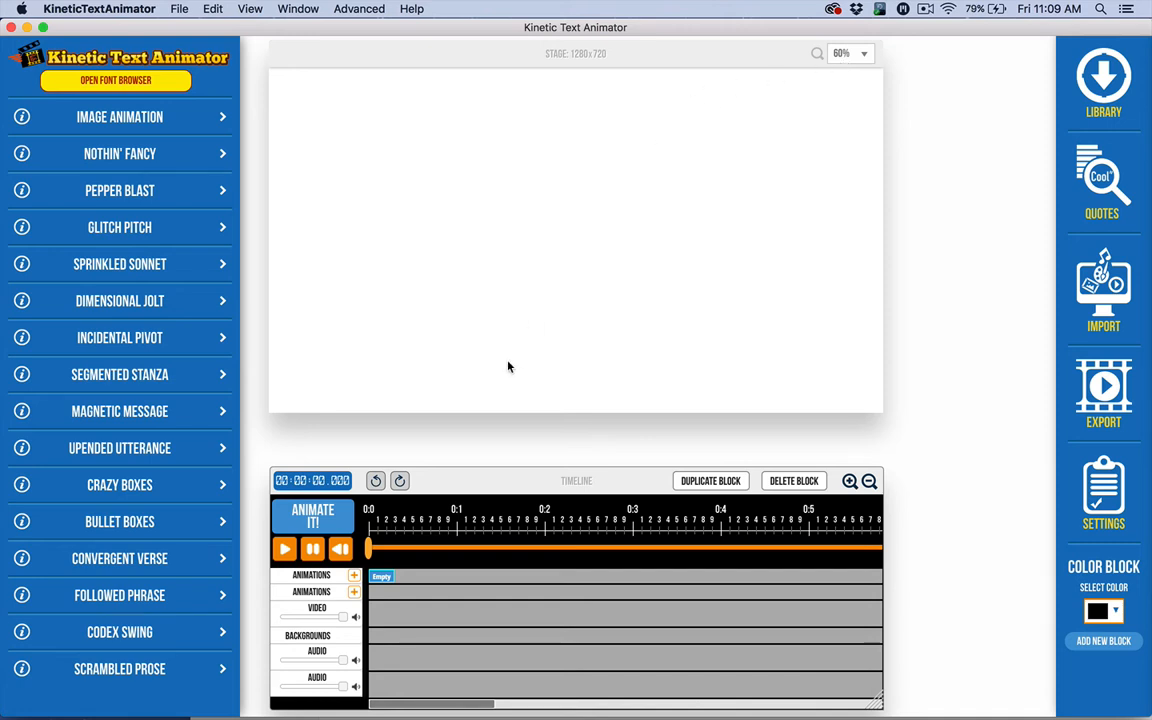
Step: Load HandCuppedHoldGestureIsolated.png from the Isolated folder as an image animation
click(112, 117)
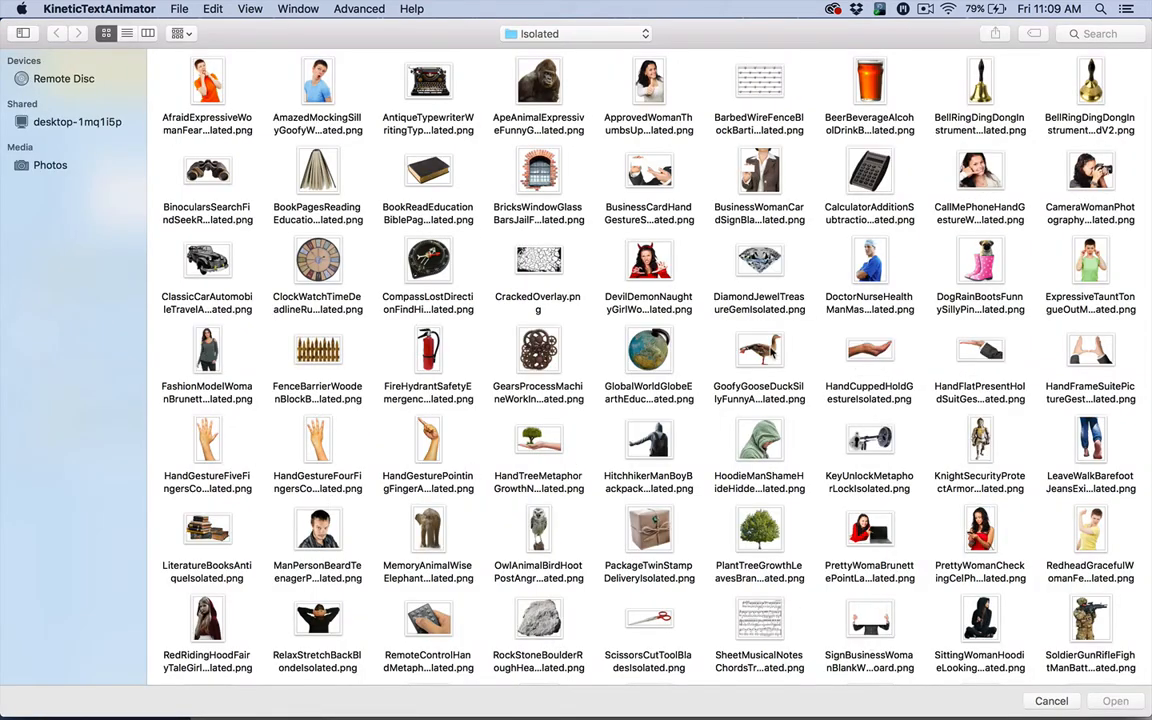
scroll(570, 478, down, 5)
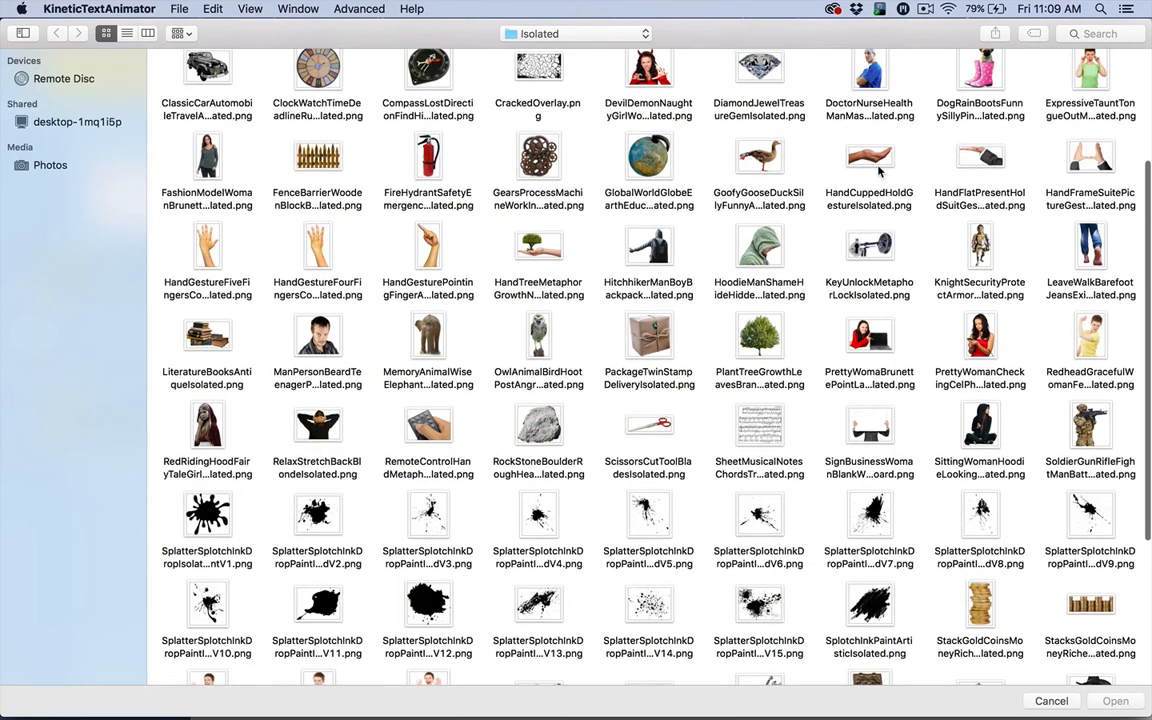
click(879, 171)
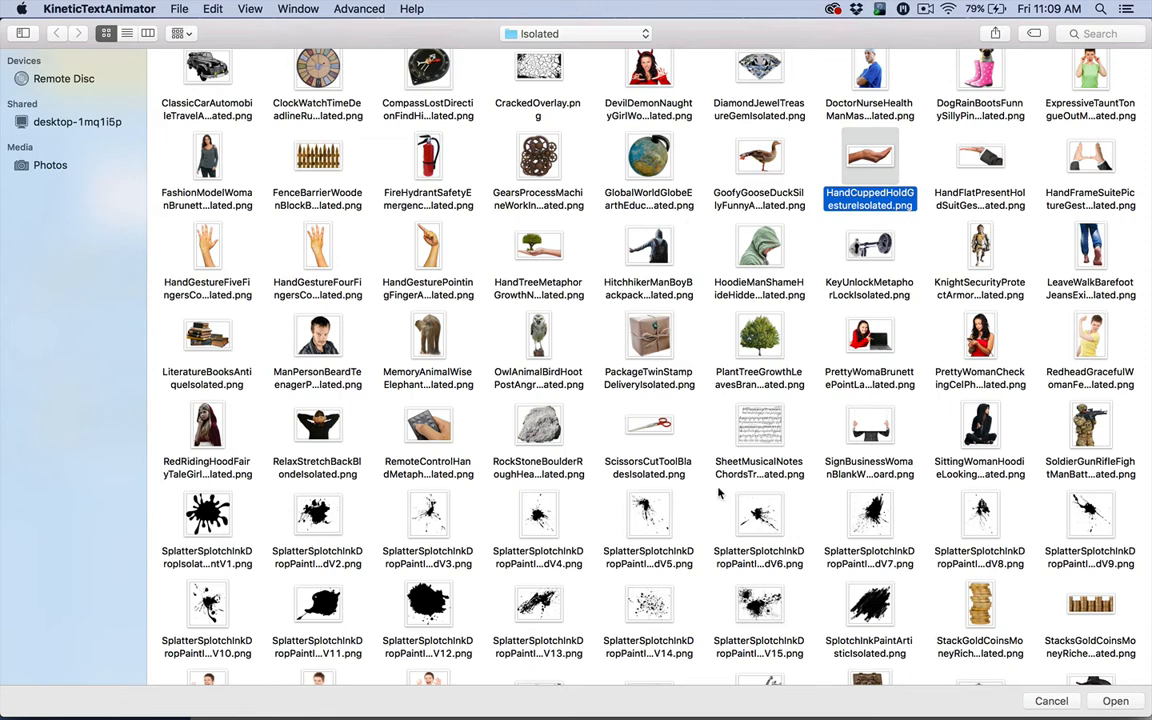
click(1117, 700)
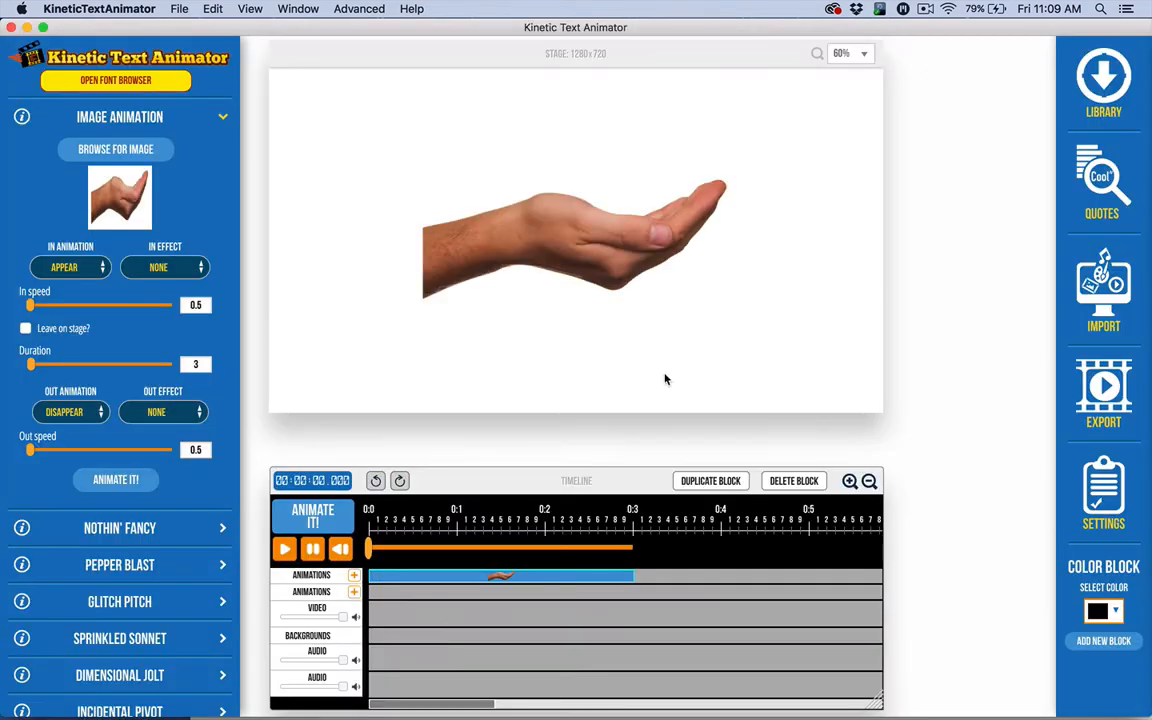
Step: Enlarge the hand image and position it so the forearm's cut edge extends past the stage's left edge
click(560, 249)
mouse_move(560, 253)
mouse_down()
mouse_move(631, 254)
mouse_move(556, 266)
mouse_move(570, 262)
mouse_up()
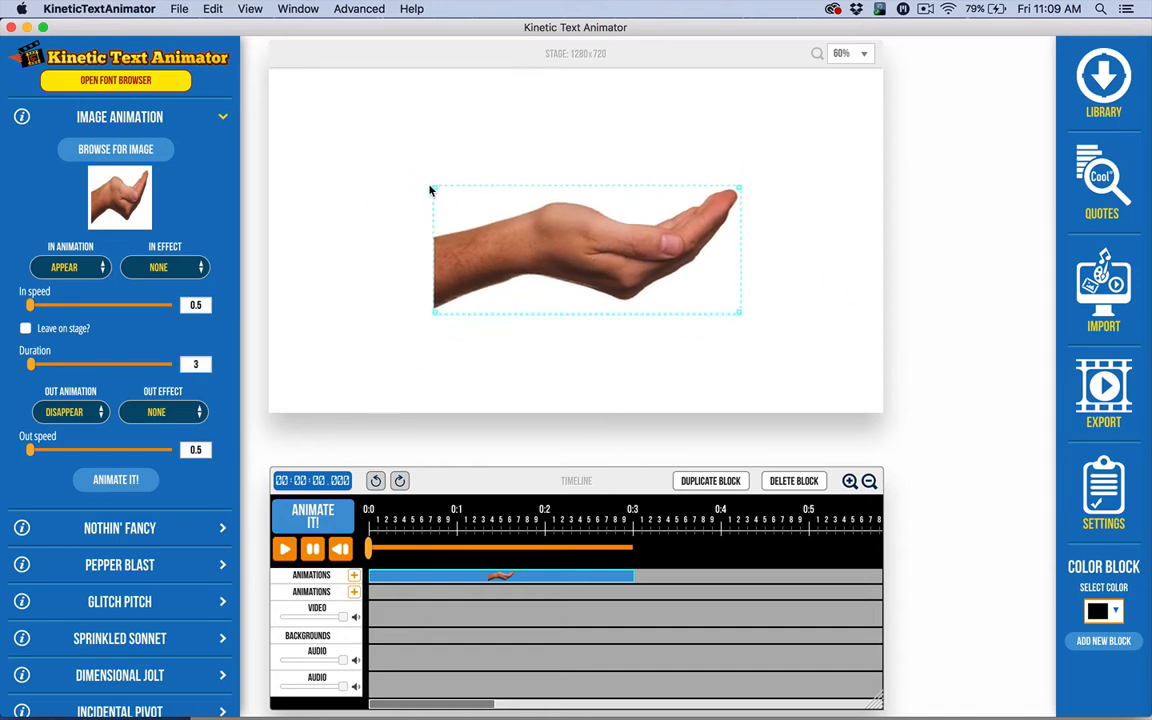
drag(432, 186, 346, 157)
drag(471, 185, 386, 211)
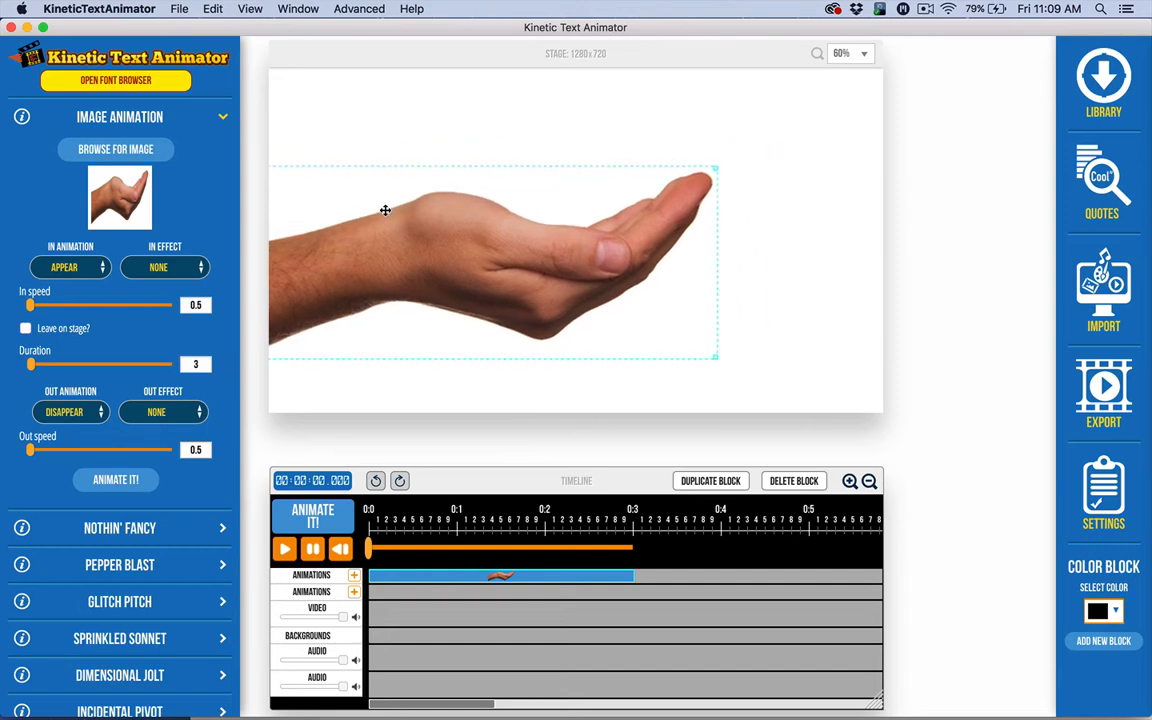
drag(506, 237, 504, 250)
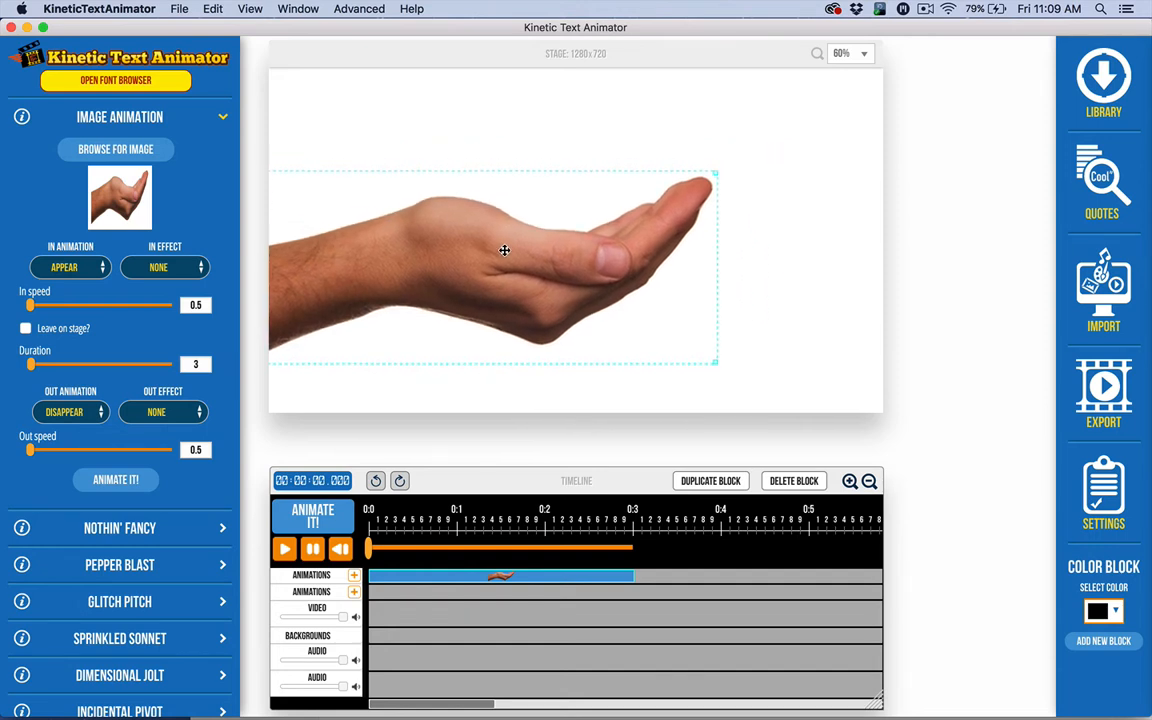
Step: Set the hand to enter From Left, Exit Left and last 5 seconds, and animate it
click(64, 267)
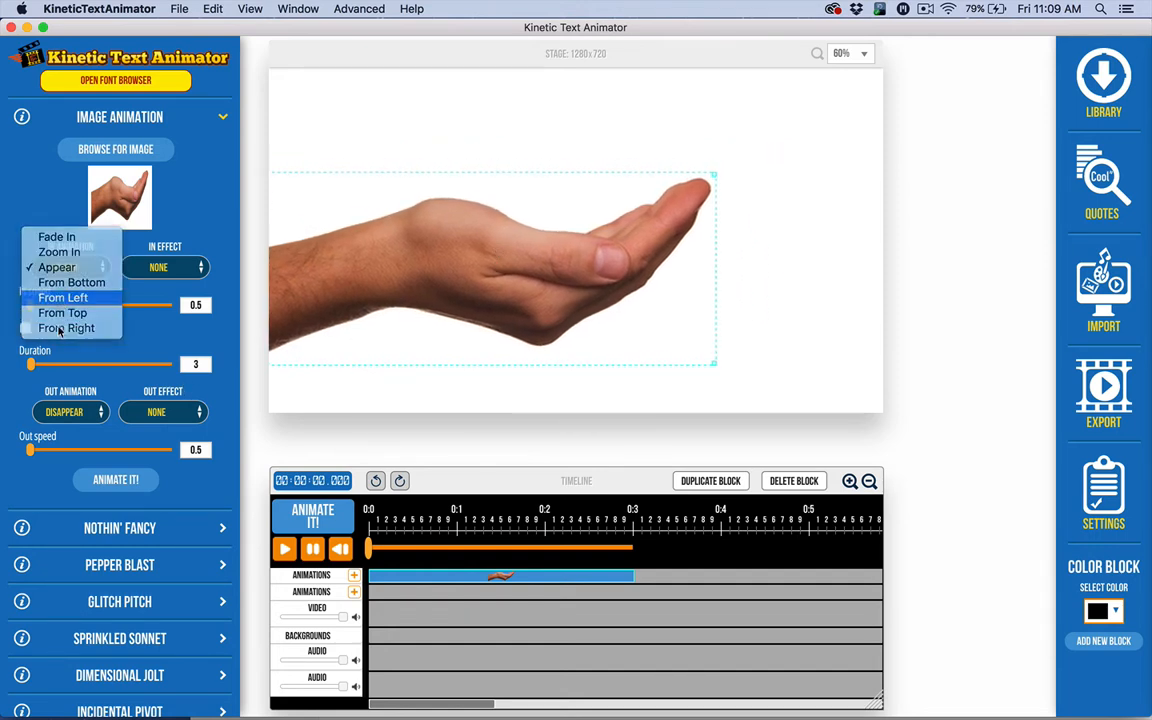
click(62, 297)
click(64, 411)
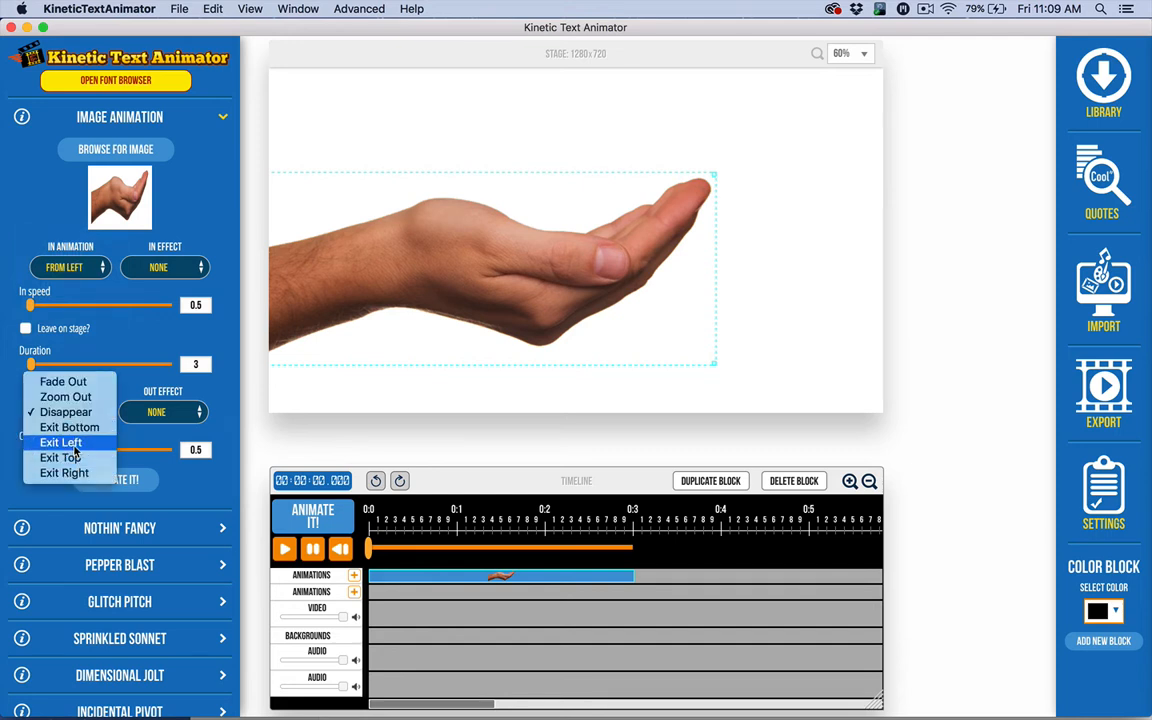
click(60, 441)
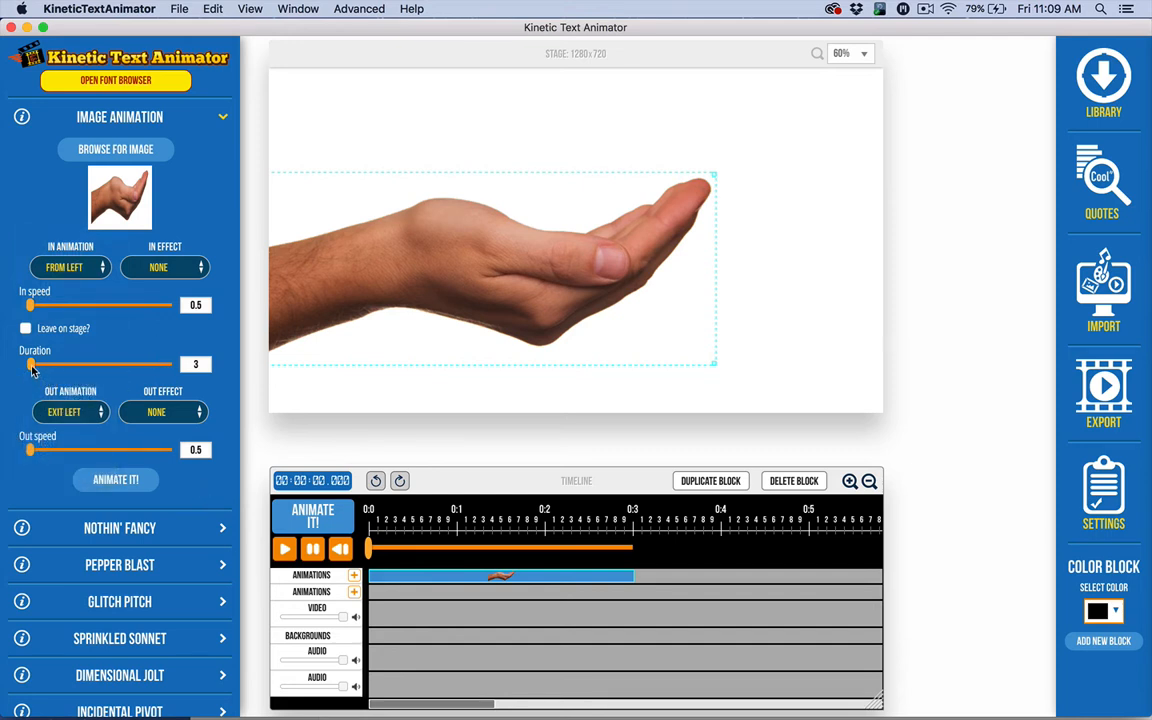
drag(31, 368, 36, 369)
click(116, 480)
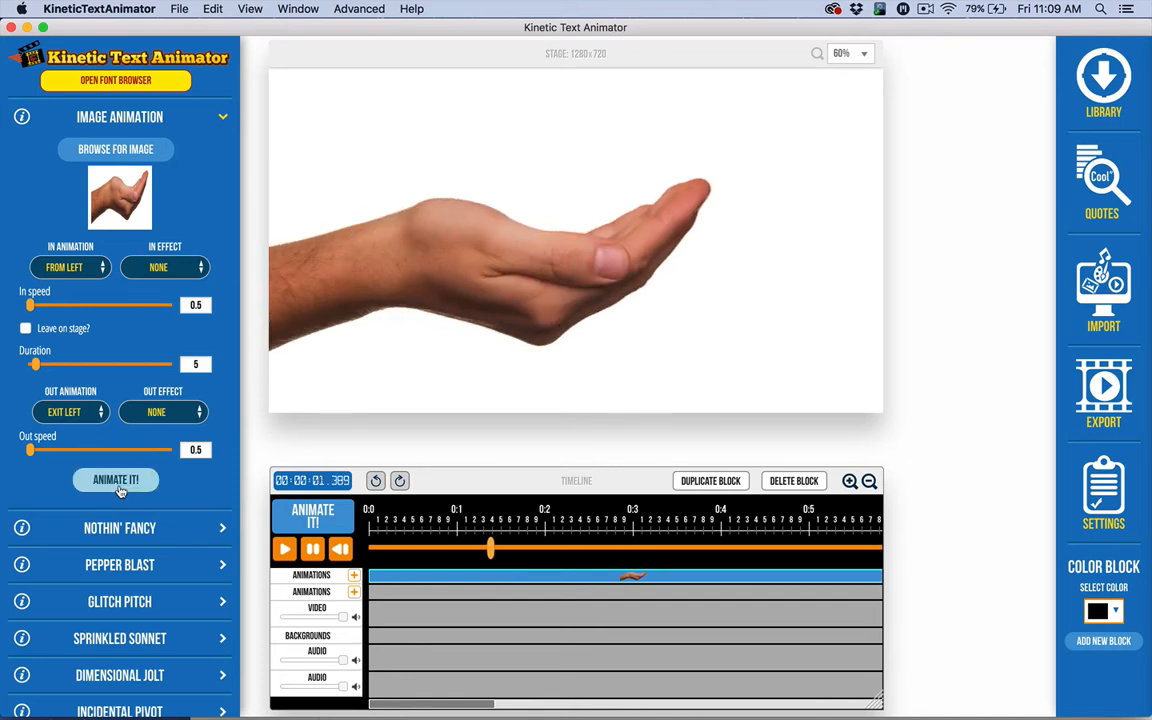
Step: Play the animation to about 1.28 seconds and add a block on the second animations track
click(283, 549)
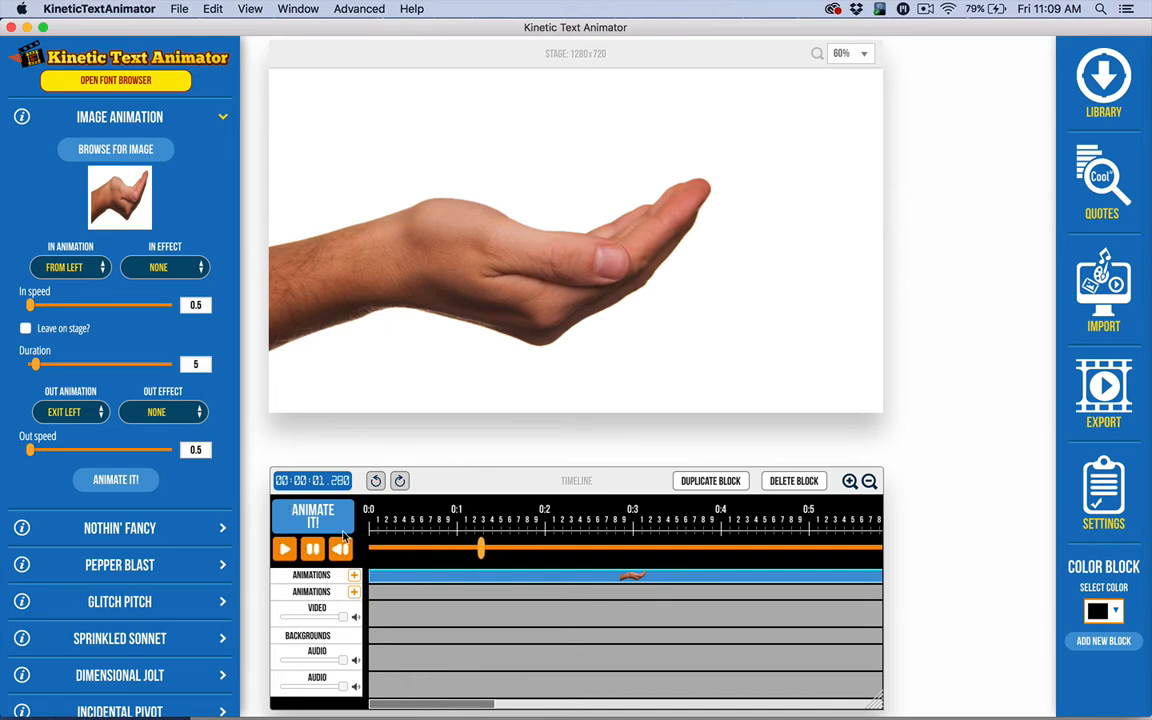
click(353, 593)
drag(501, 593, 514, 593)
Step: Load the single gold coin stack image from the Isolated folder into the second track's block
click(135, 150)
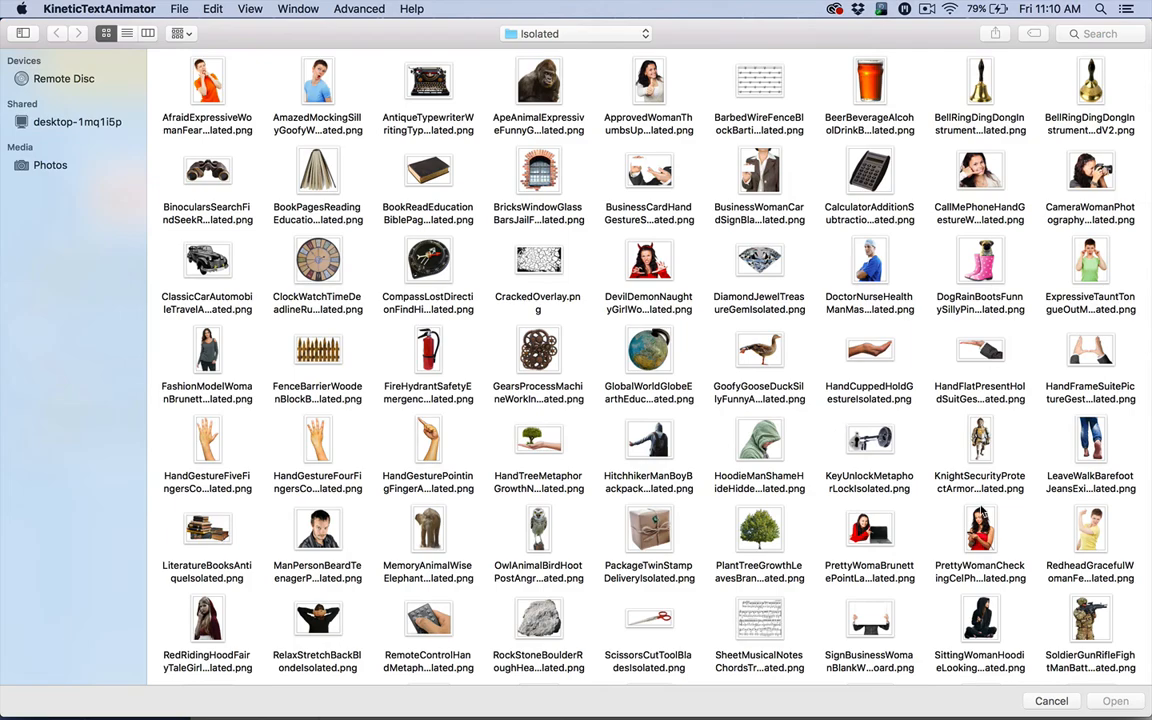
scroll(836, 436, down, 5)
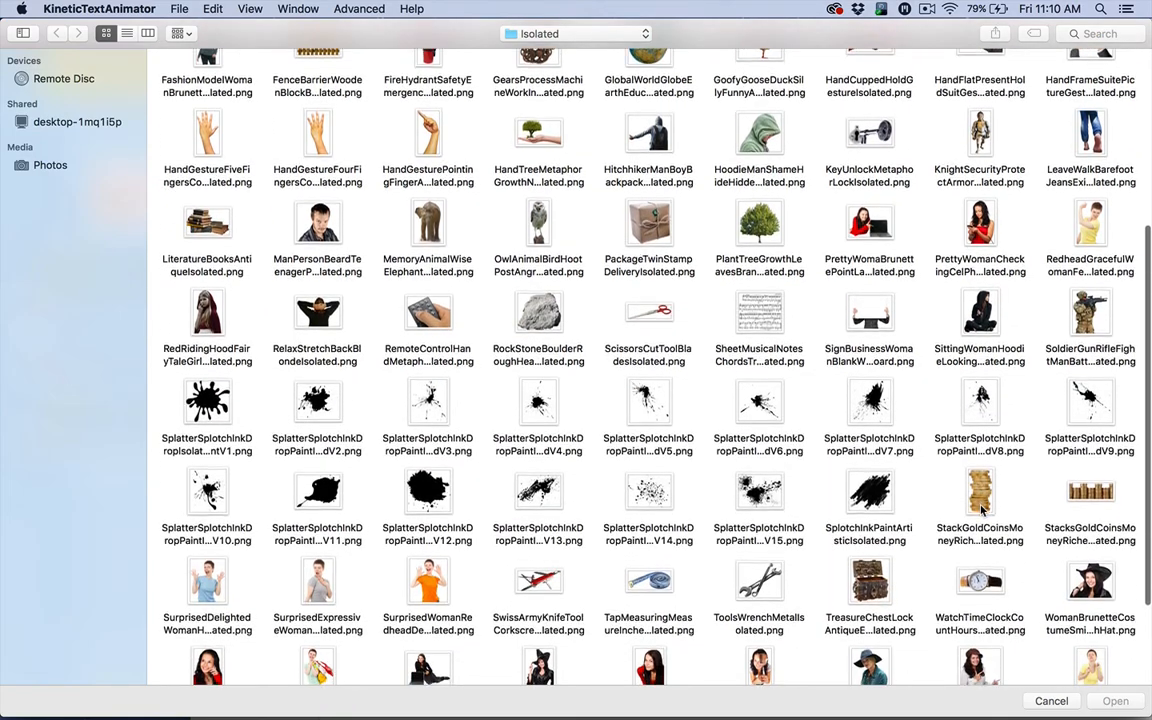
click(981, 500)
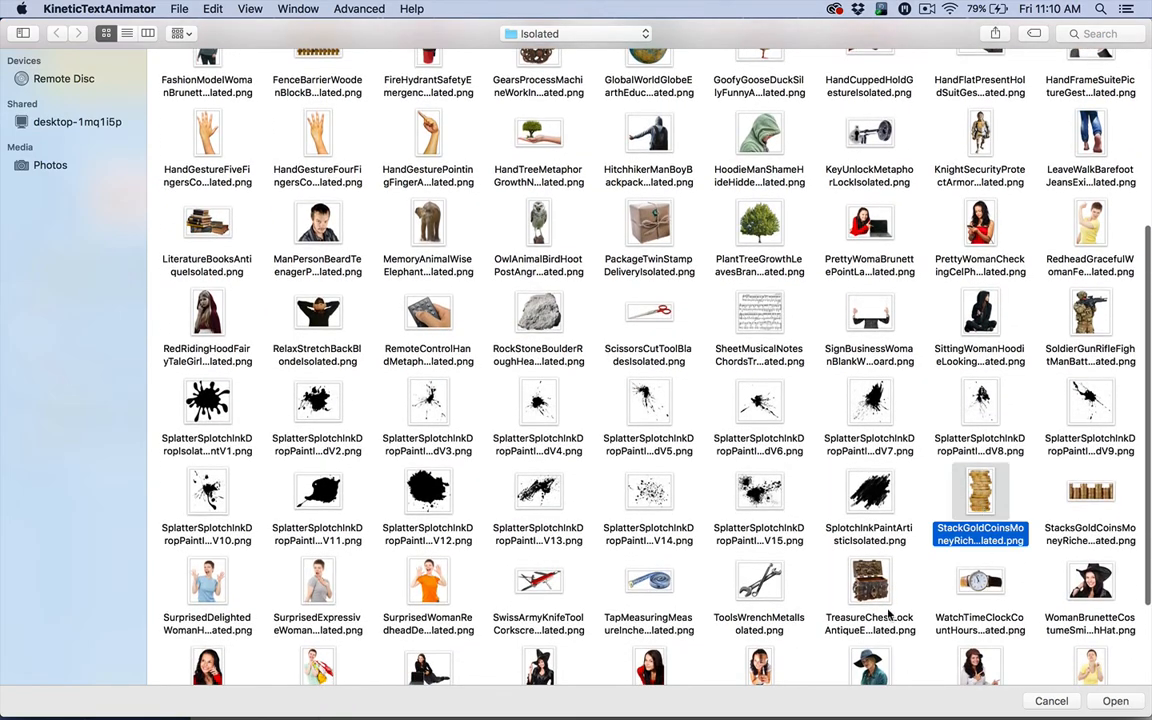
click(1113, 700)
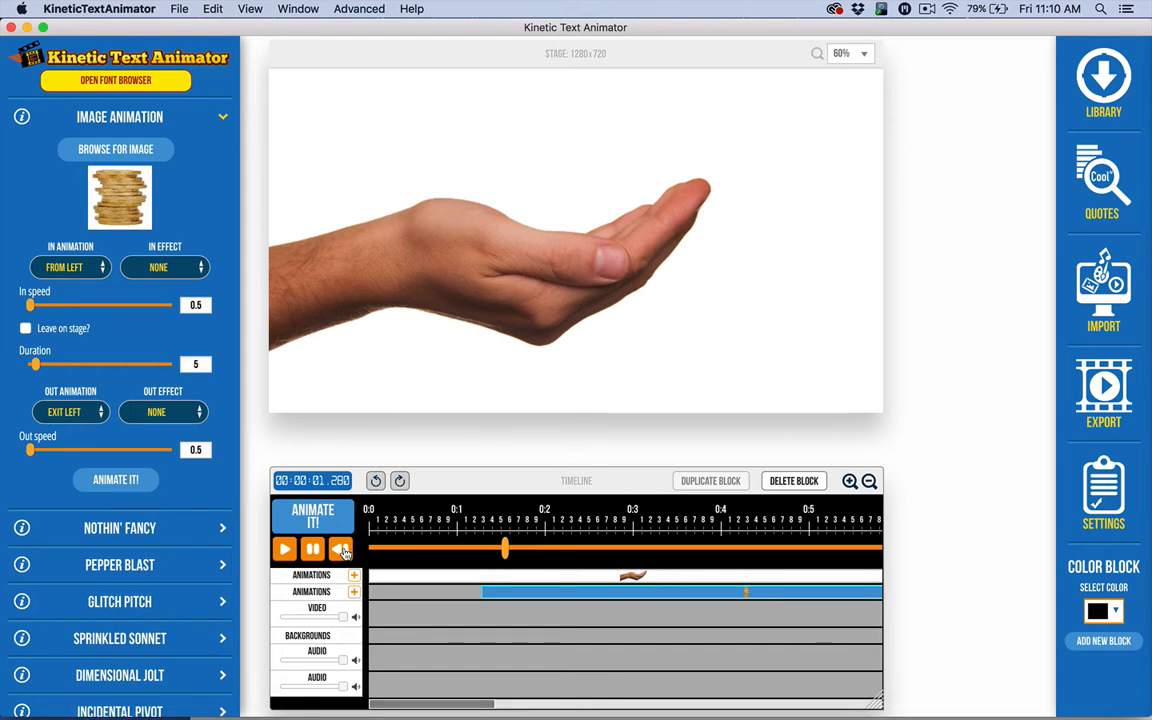
Step: Move the playhead to about 2.81 seconds and shift the coin block to the timeline's start
drag(505, 549, 617, 553)
drag(572, 596, 436, 588)
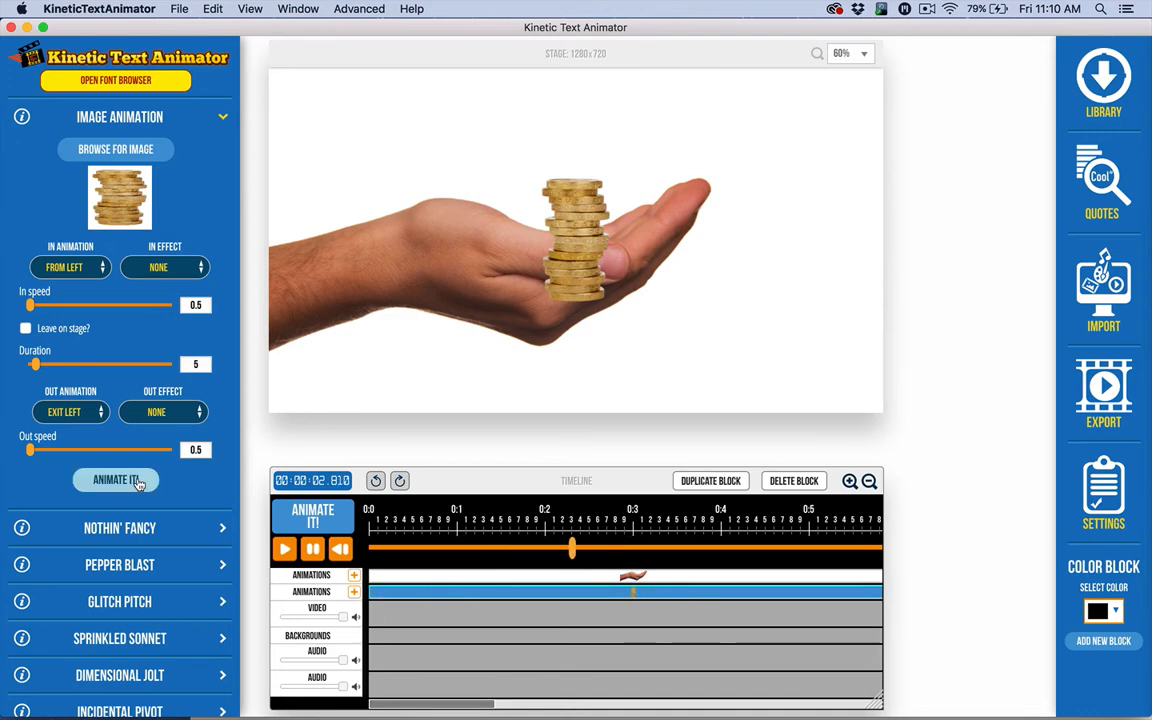
Step: Set the coin stack's out animation to Fade Out and in animation to From Top, and animate it
click(63, 412)
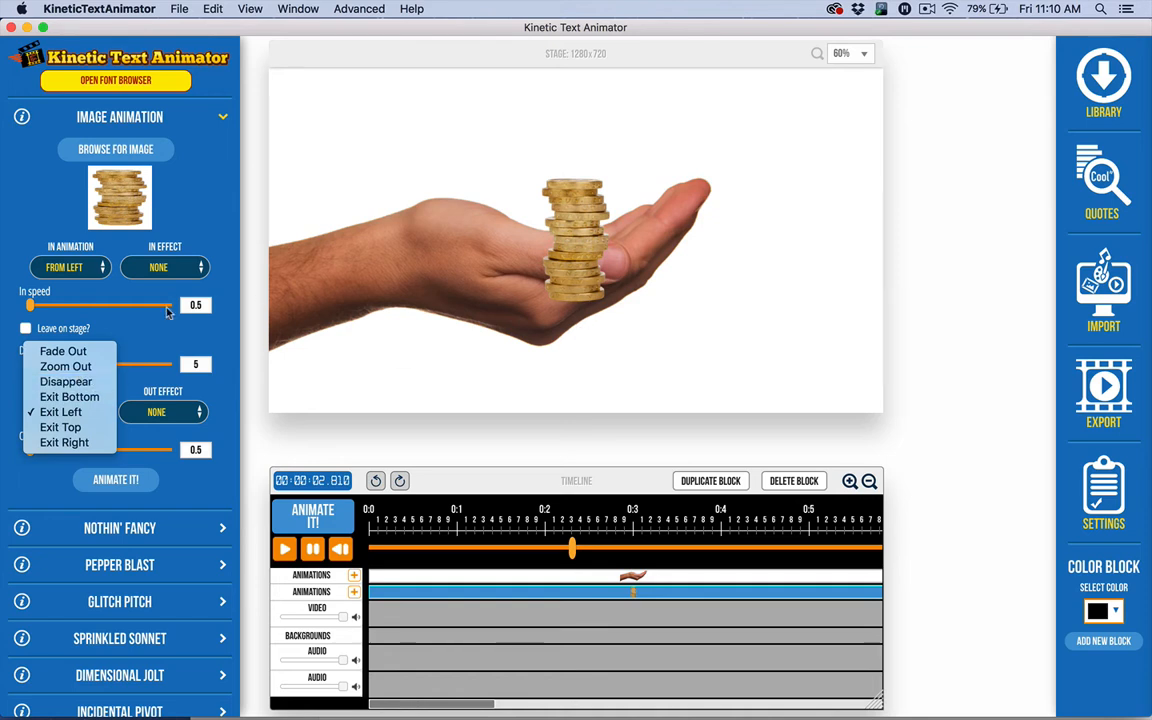
click(66, 427)
click(66, 412)
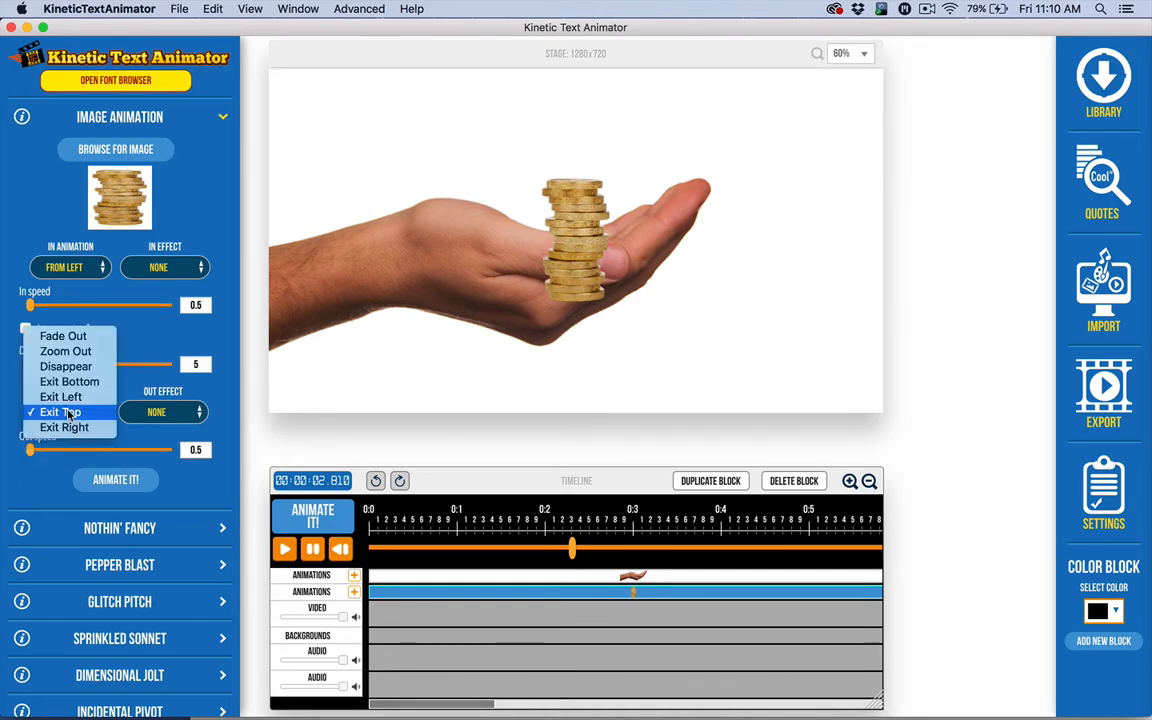
click(63, 336)
click(70, 276)
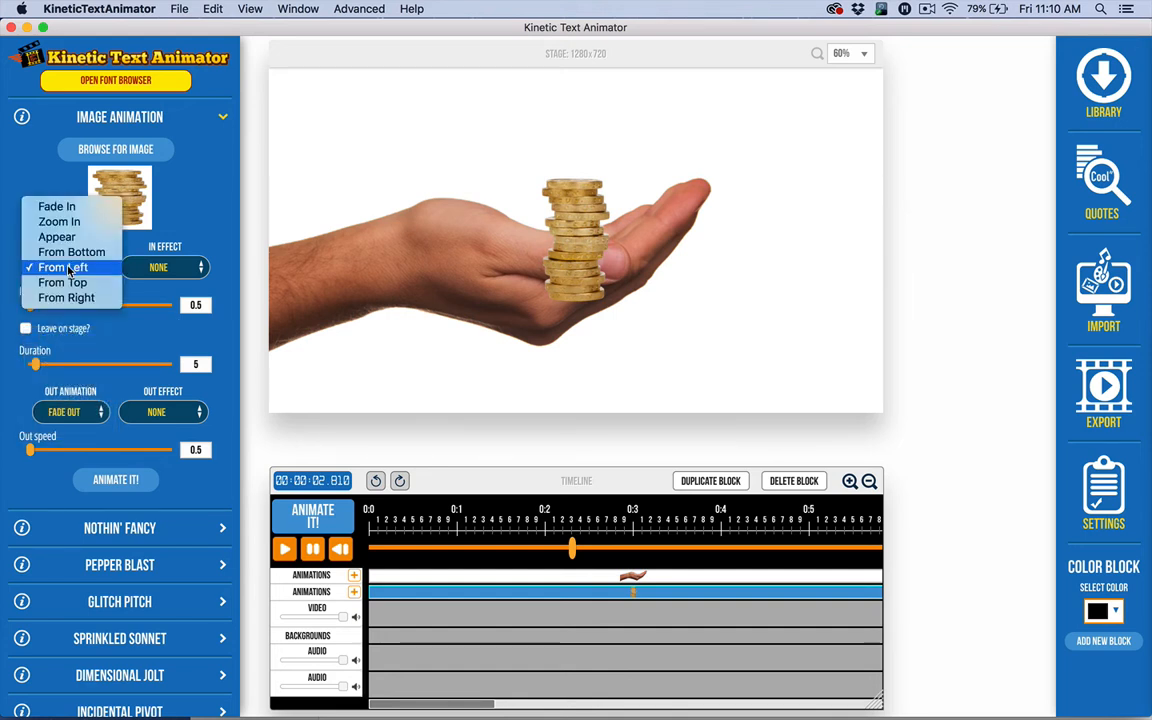
click(72, 284)
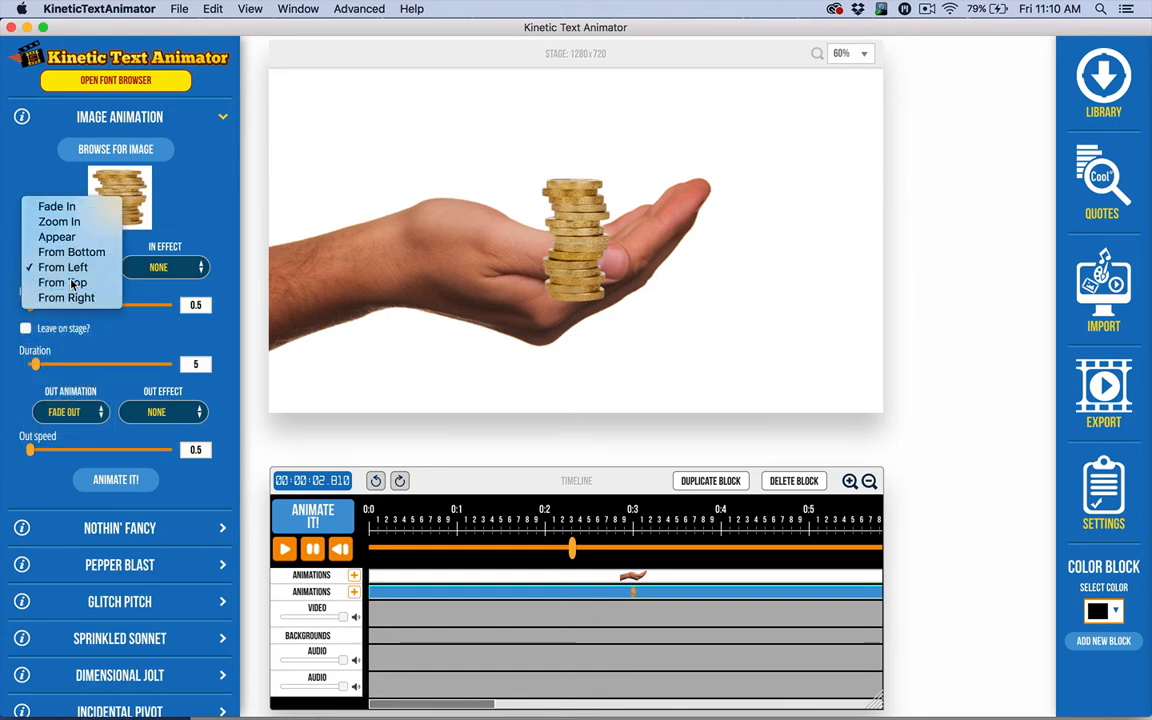
click(115, 479)
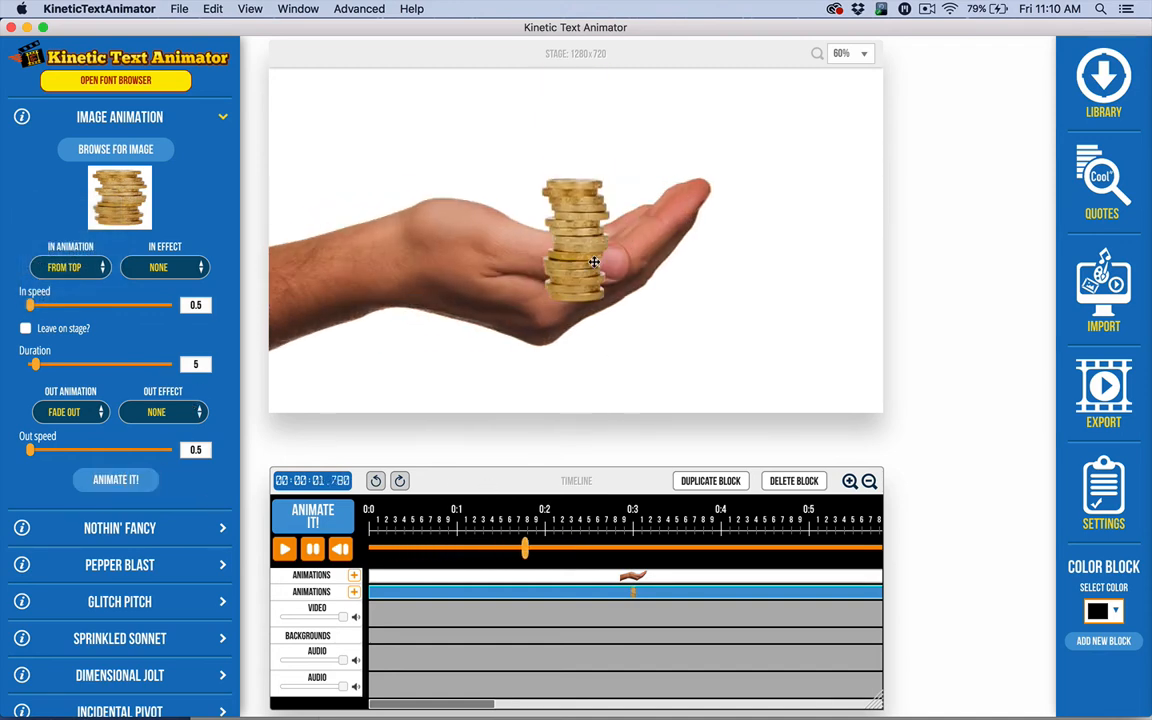
Step: Raise the coin stack on the stage so its base rests on the hand's palm, and animate it again
drag(575, 250, 575, 191)
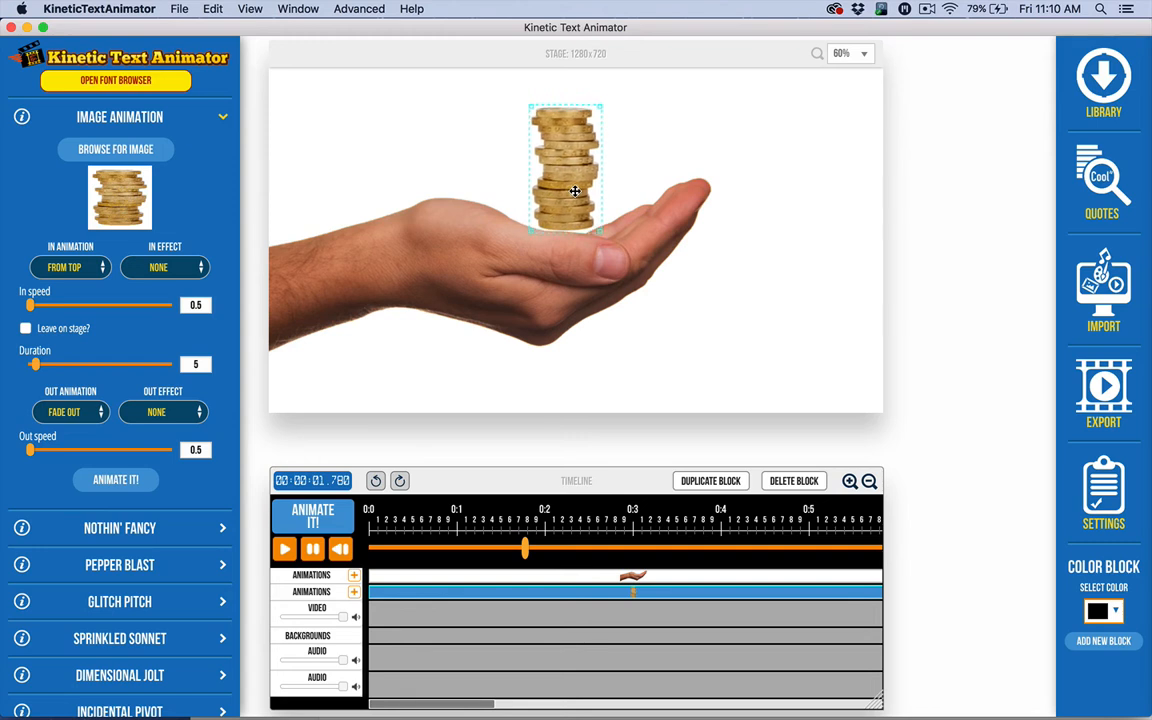
click(118, 480)
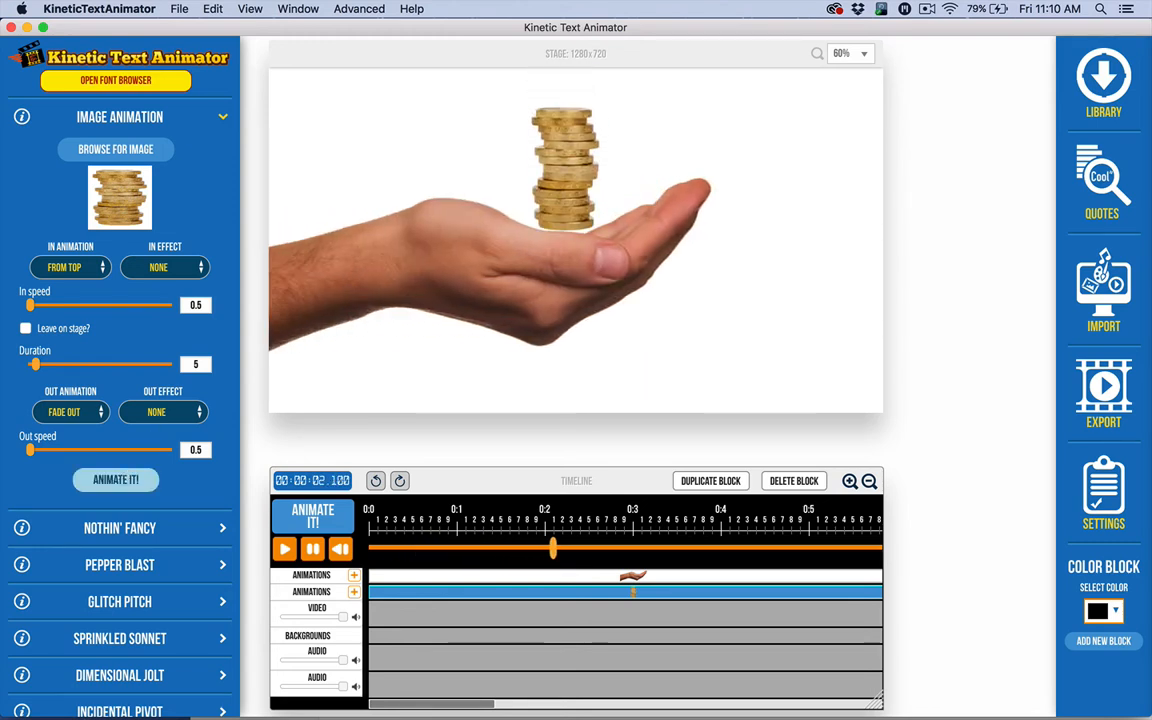
click(527, 175)
click(409, 213)
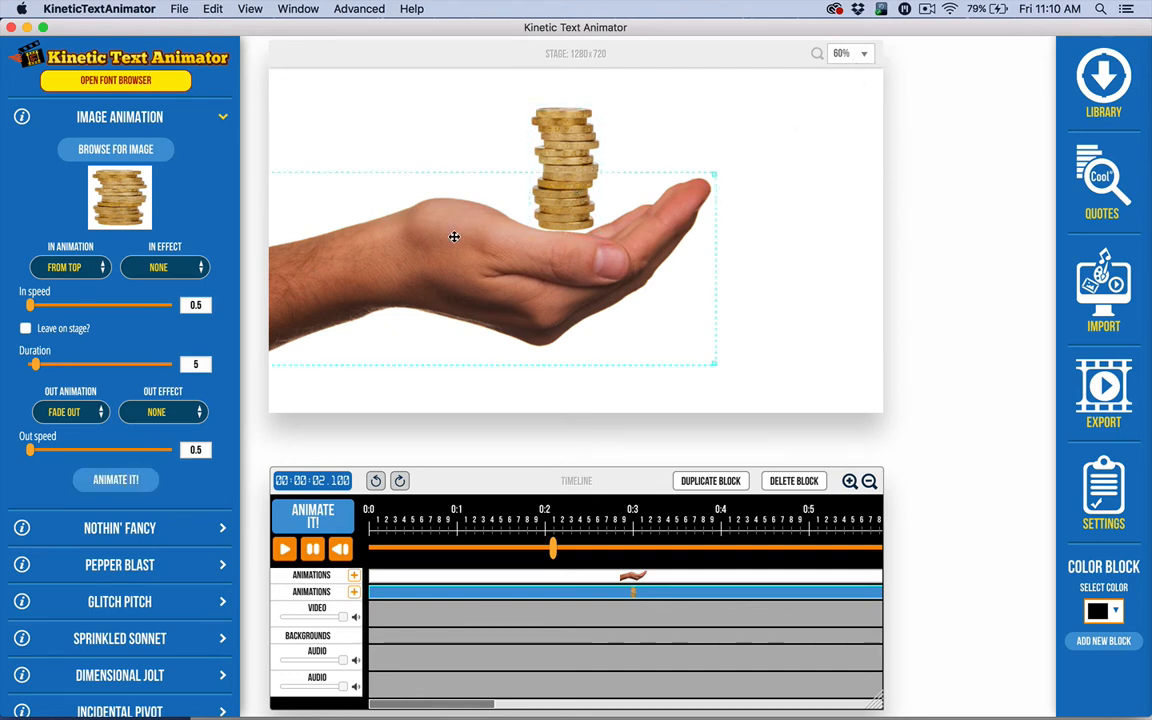
click(522, 136)
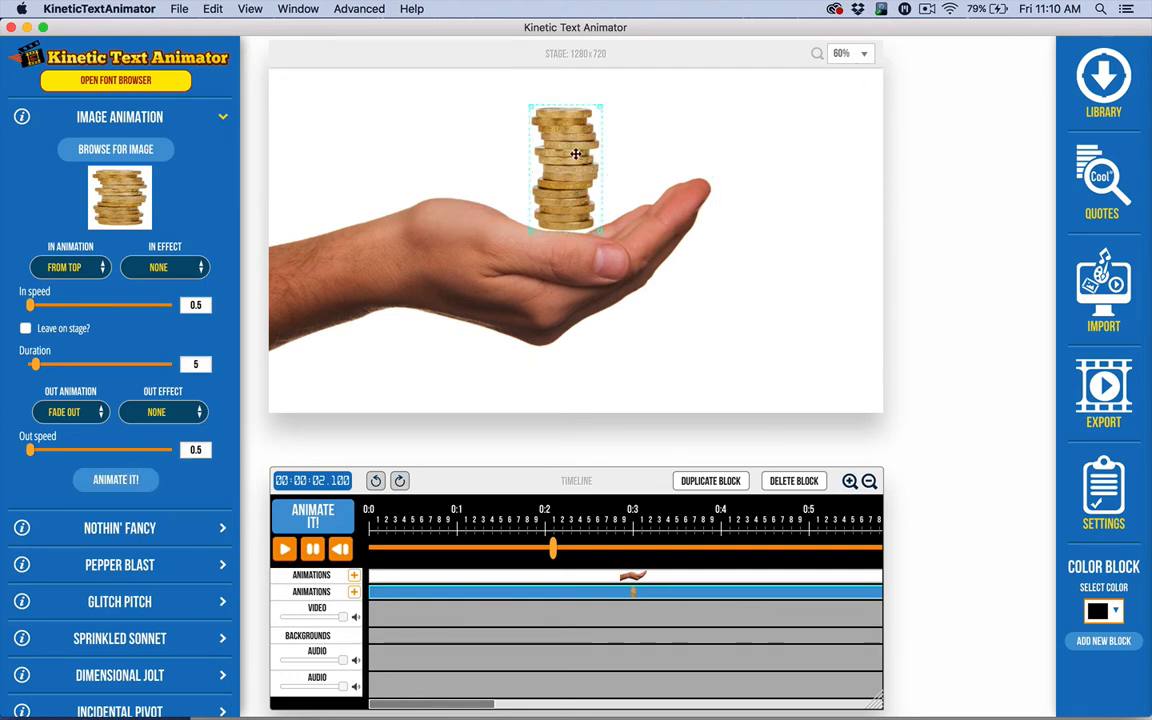
Step: Replay the hand and coin animation from the start, pause at about 2.5 seconds, and leave the coin stack deselected
click(341, 549)
click(284, 552)
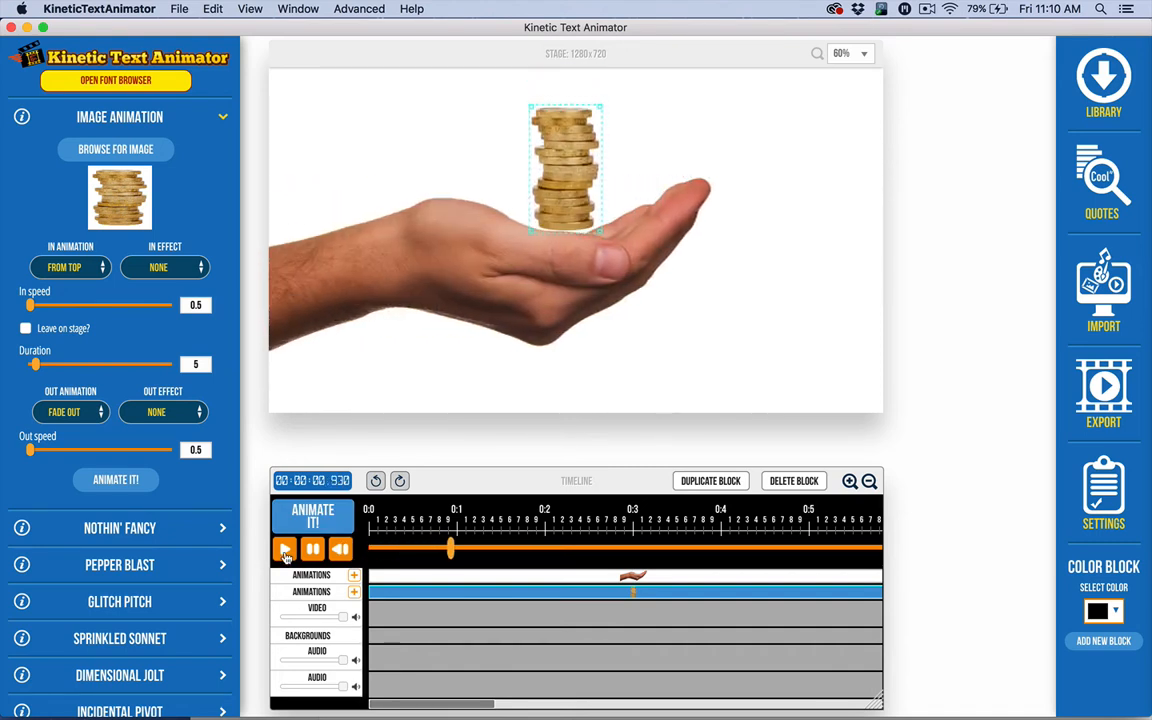
click(314, 552)
click(399, 348)
click(558, 140)
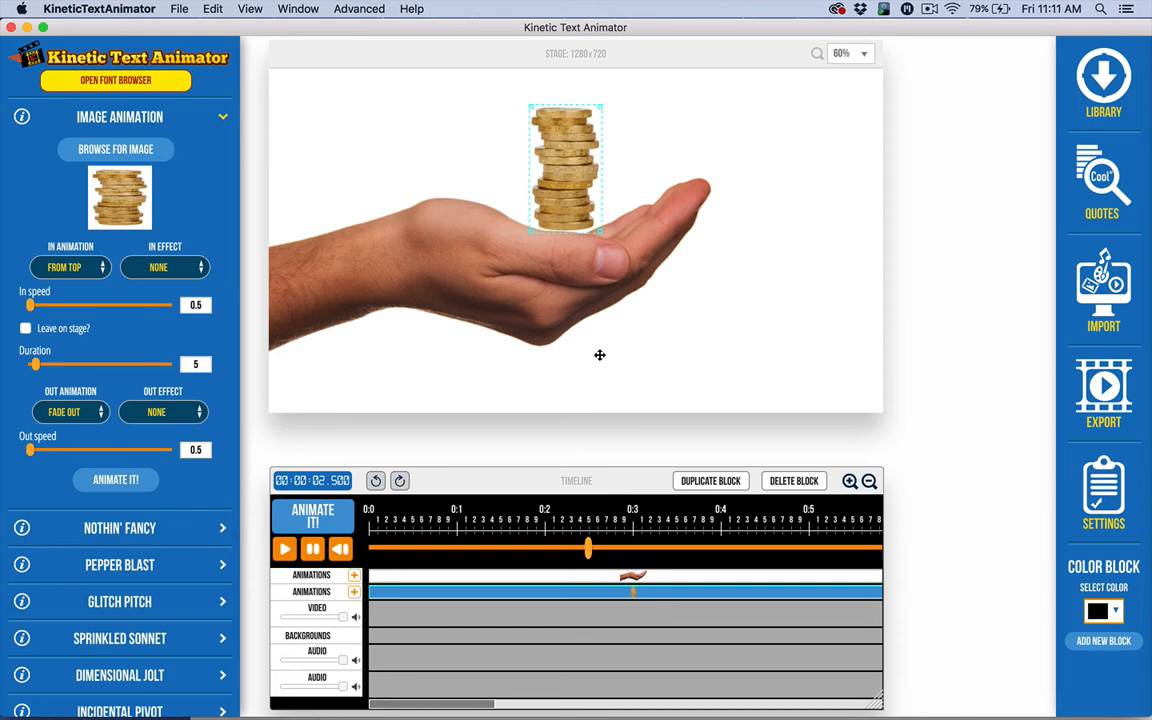
click(775, 299)
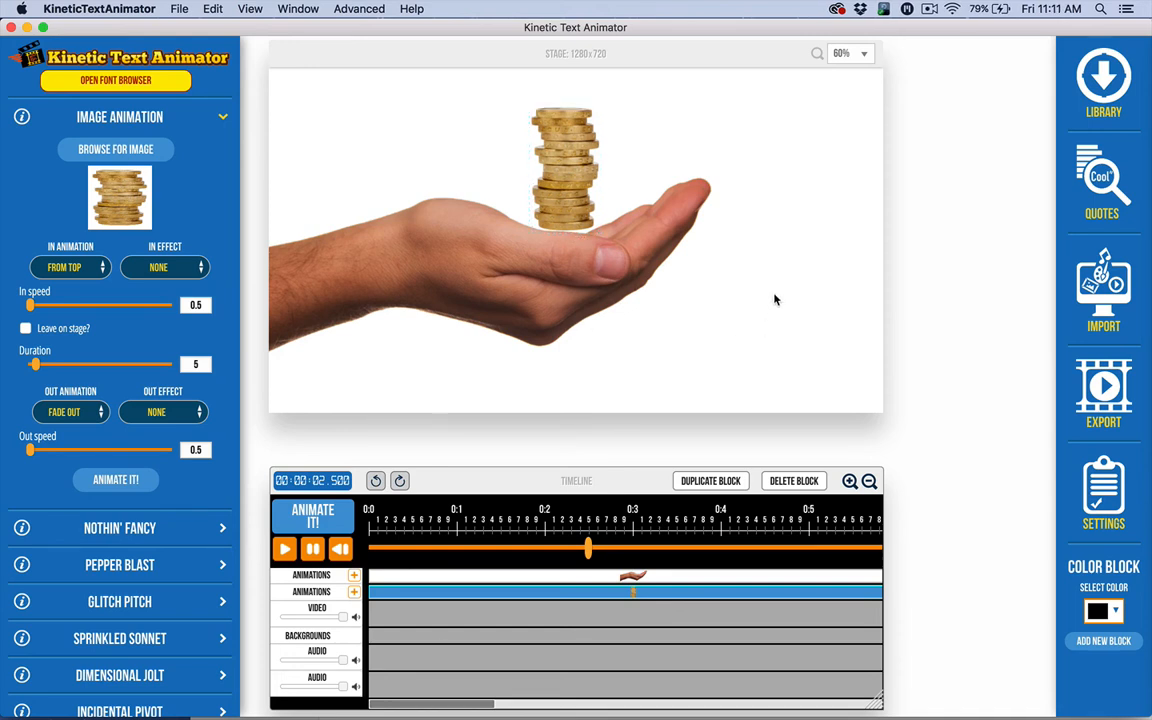